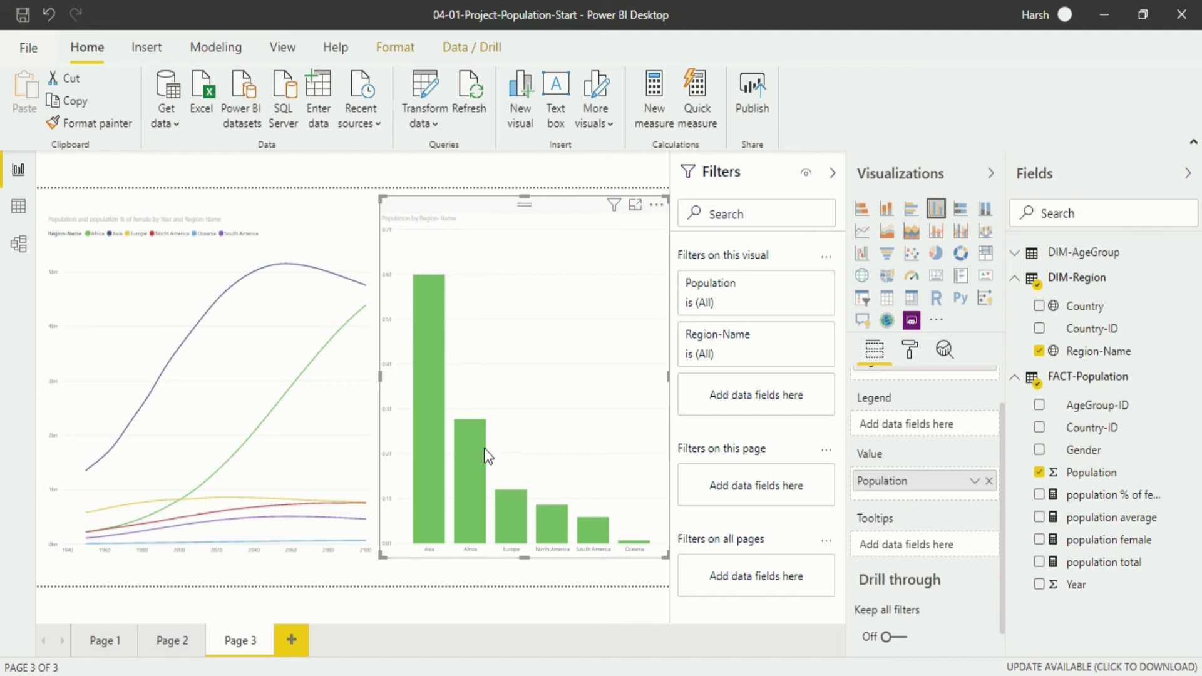
Cross-filter the line chart by selecting the region columns one after another, and clear the selection.
click(433, 416)
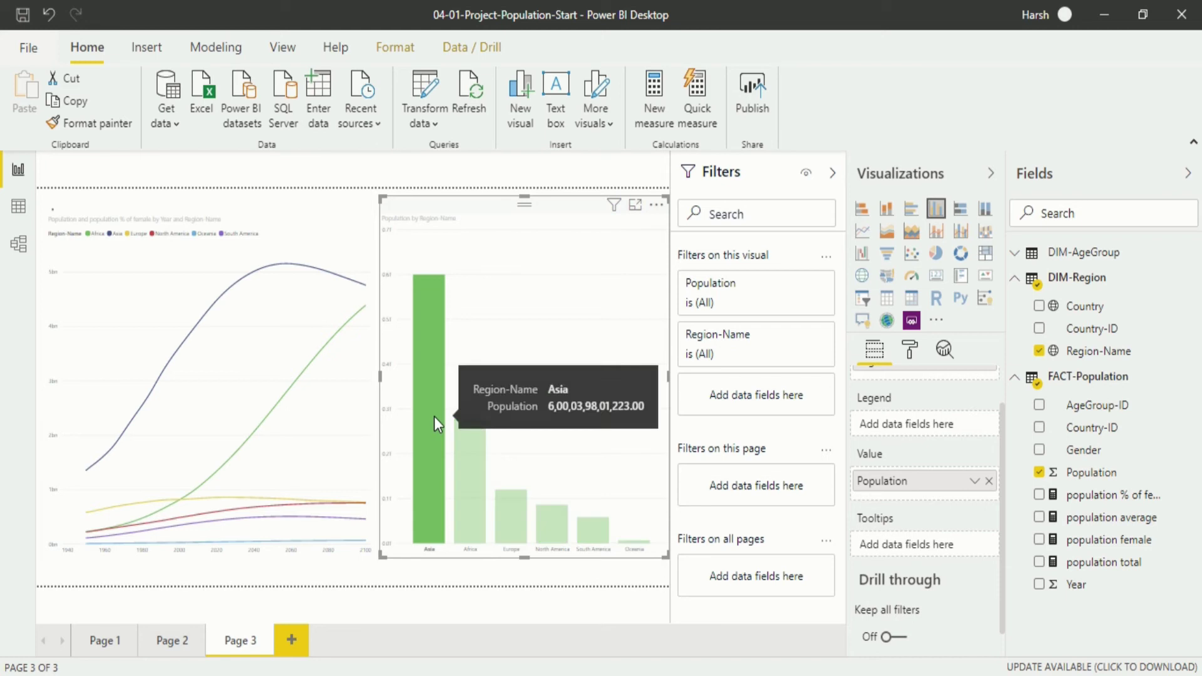
click(467, 456)
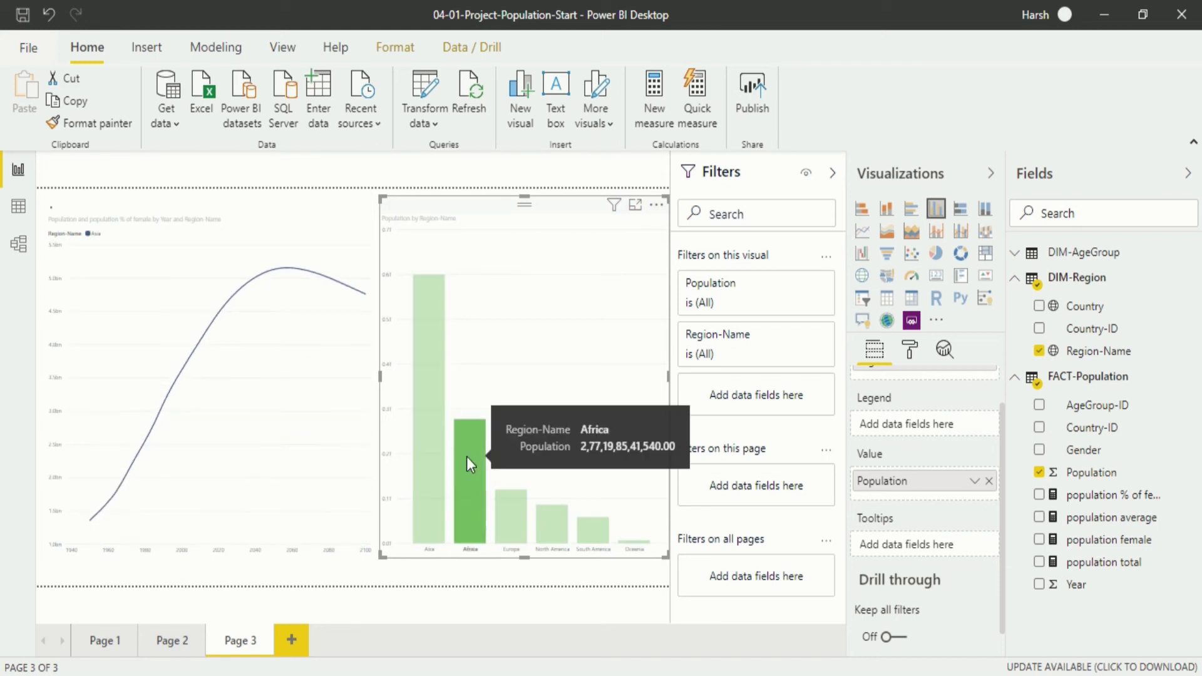
click(523, 513)
click(554, 517)
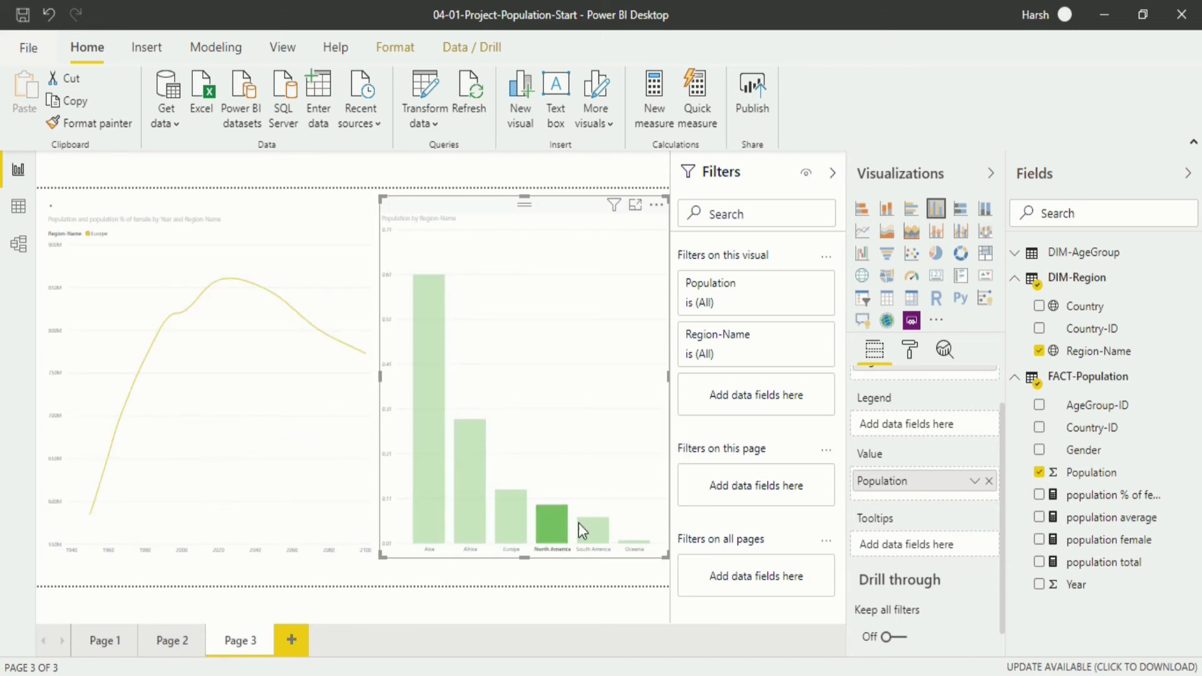
click(585, 528)
click(580, 258)
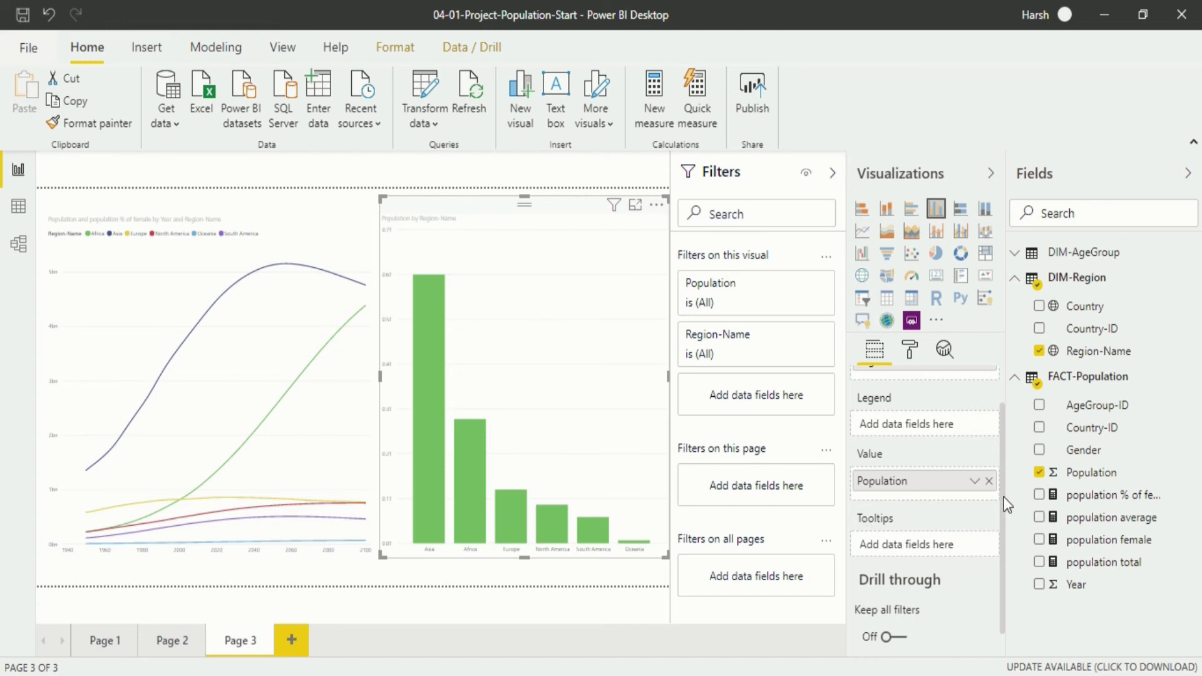
Open the data colors formatting settings of the population by region column chart.
drag(1004, 497, 1001, 452)
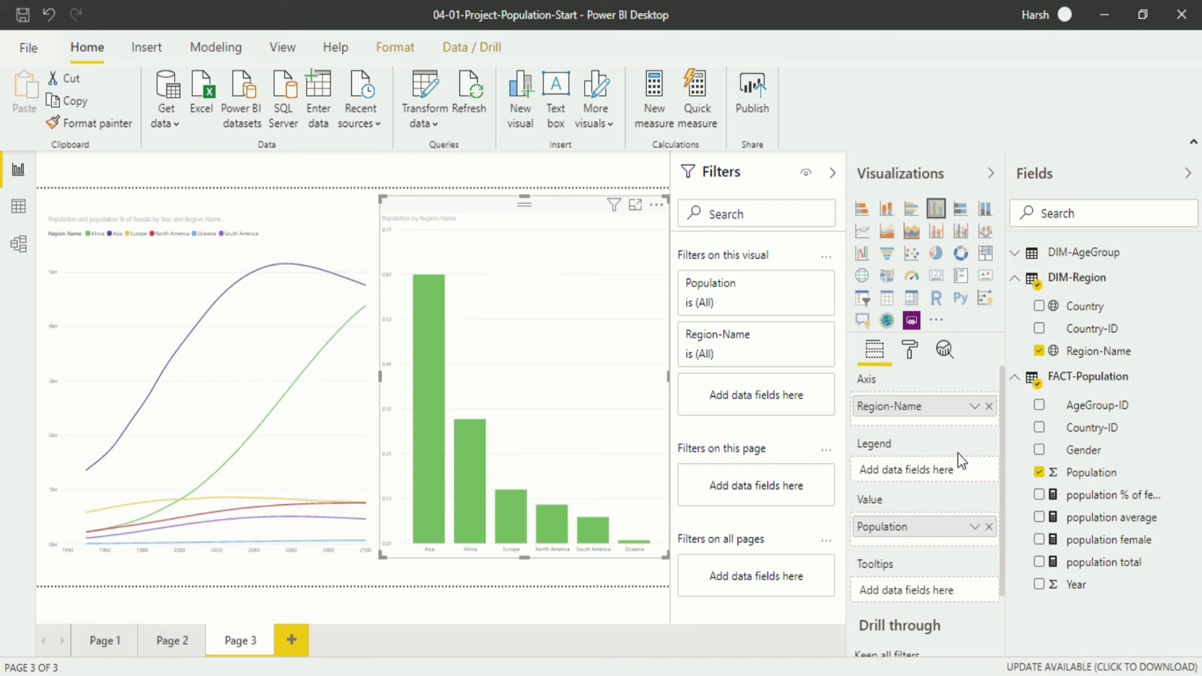
click(909, 352)
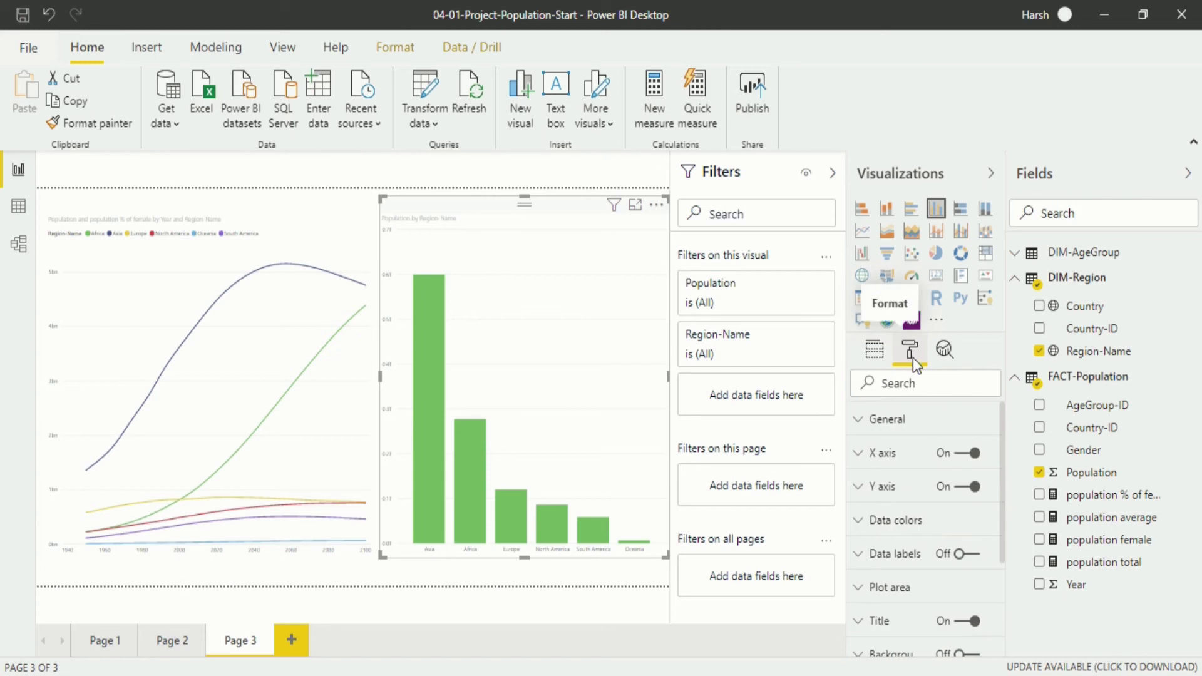
click(882, 532)
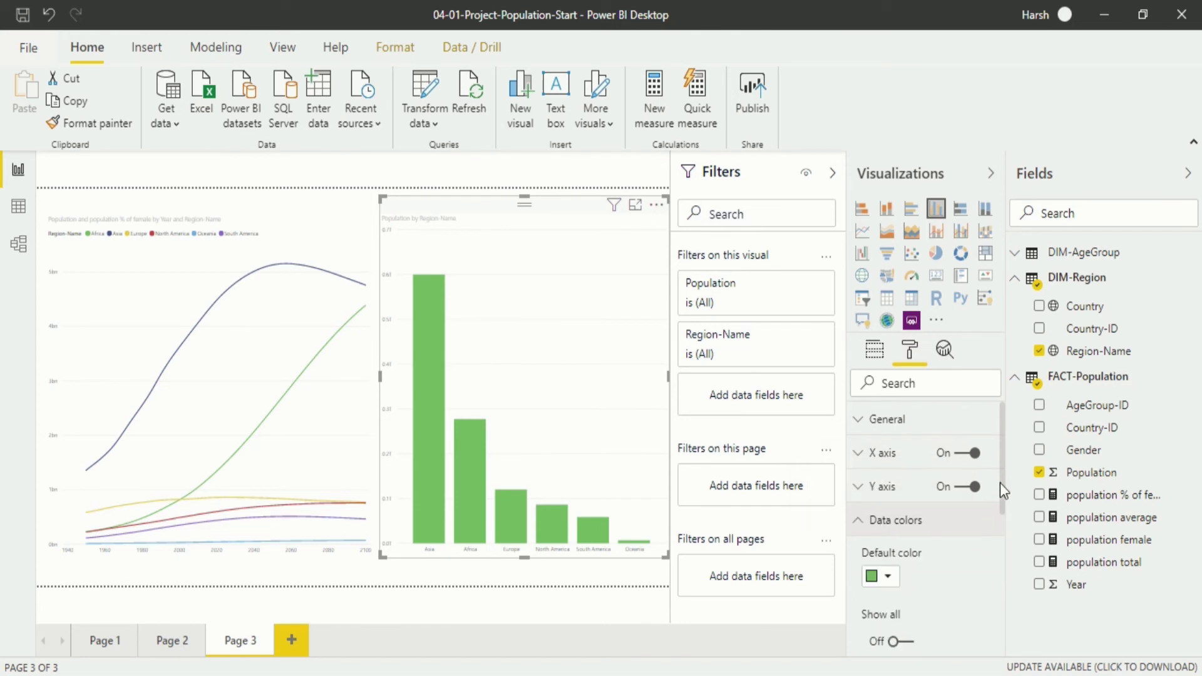
drag(1002, 490, 1001, 556)
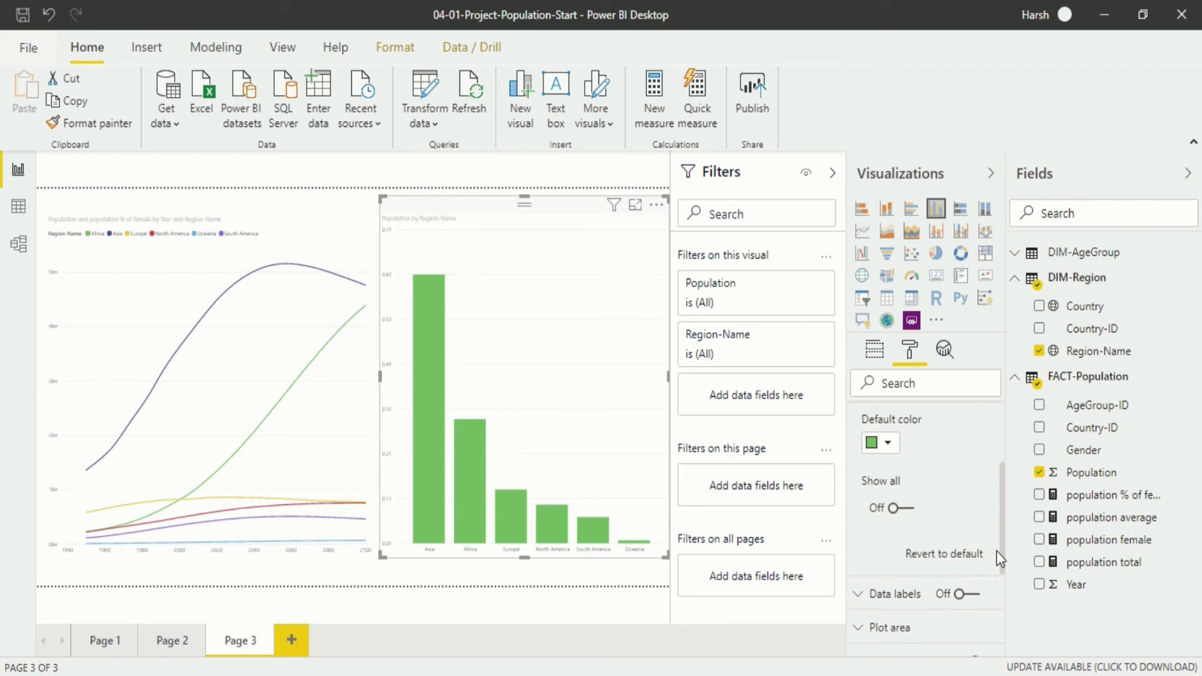
Set the column chart's default color to a dark blue theme shade.
click(887, 446)
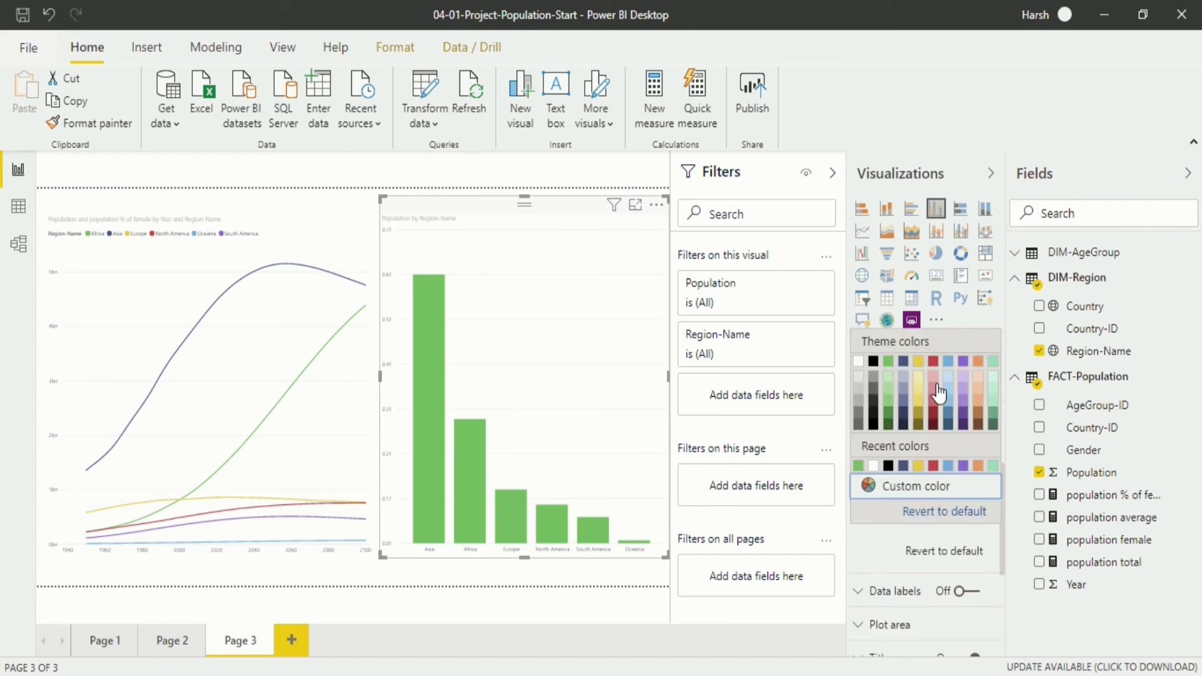
click(948, 425)
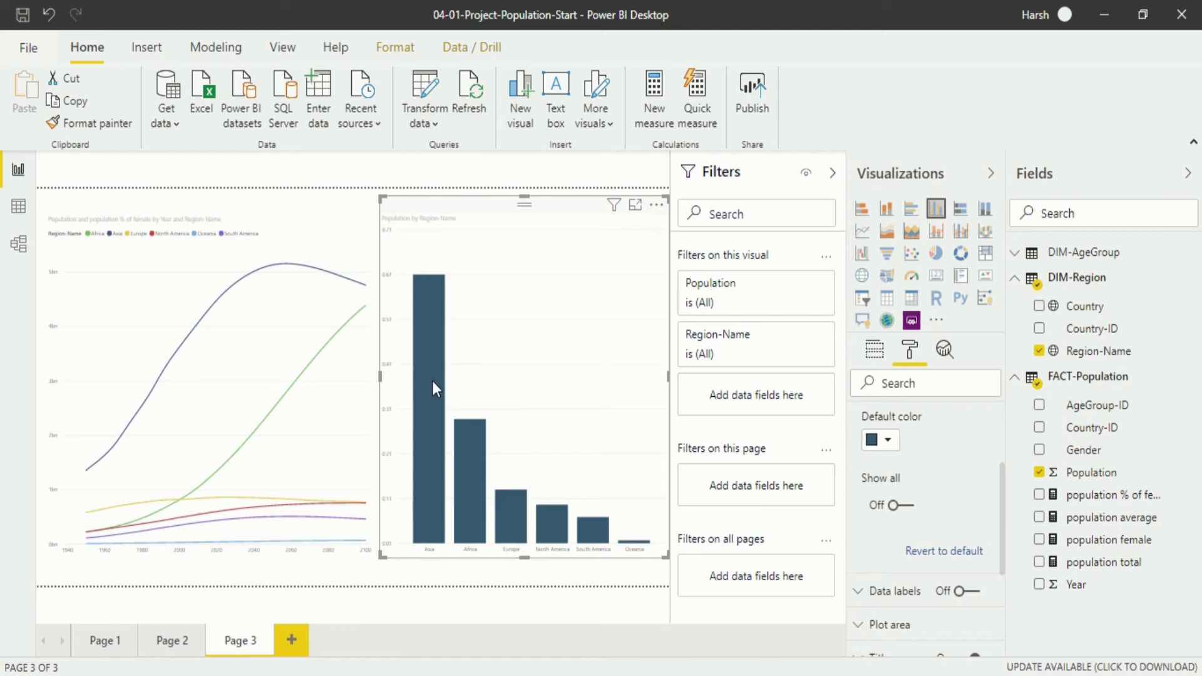
click(887, 439)
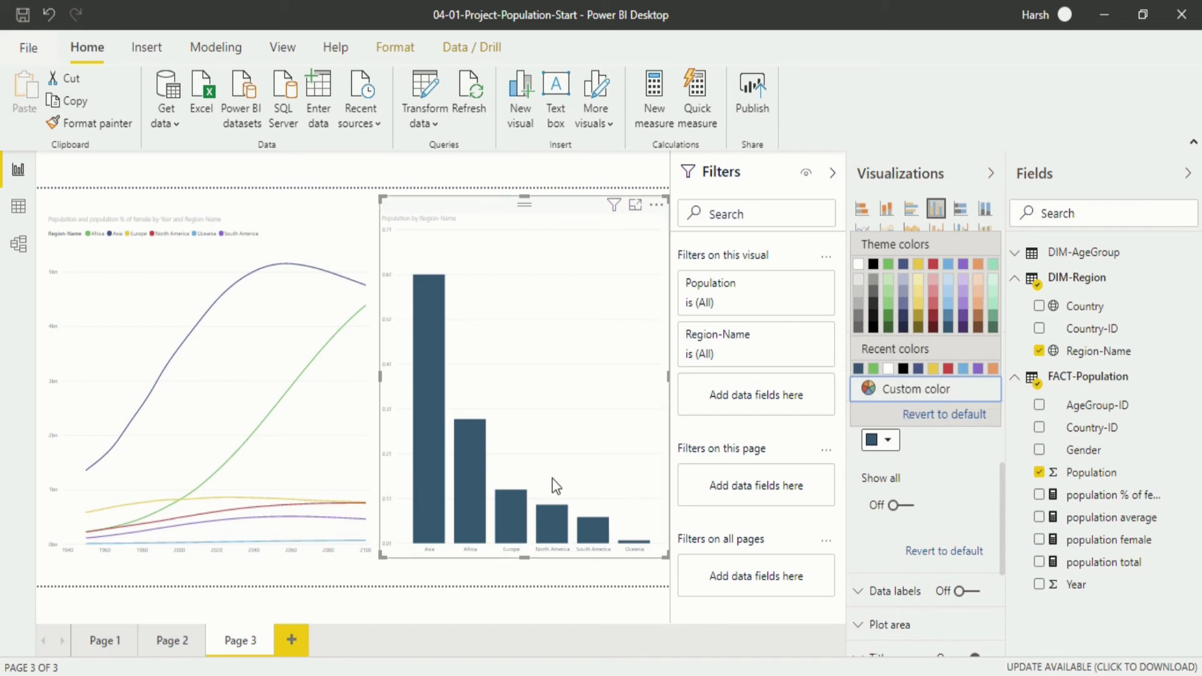
mouse_move(462, 474)
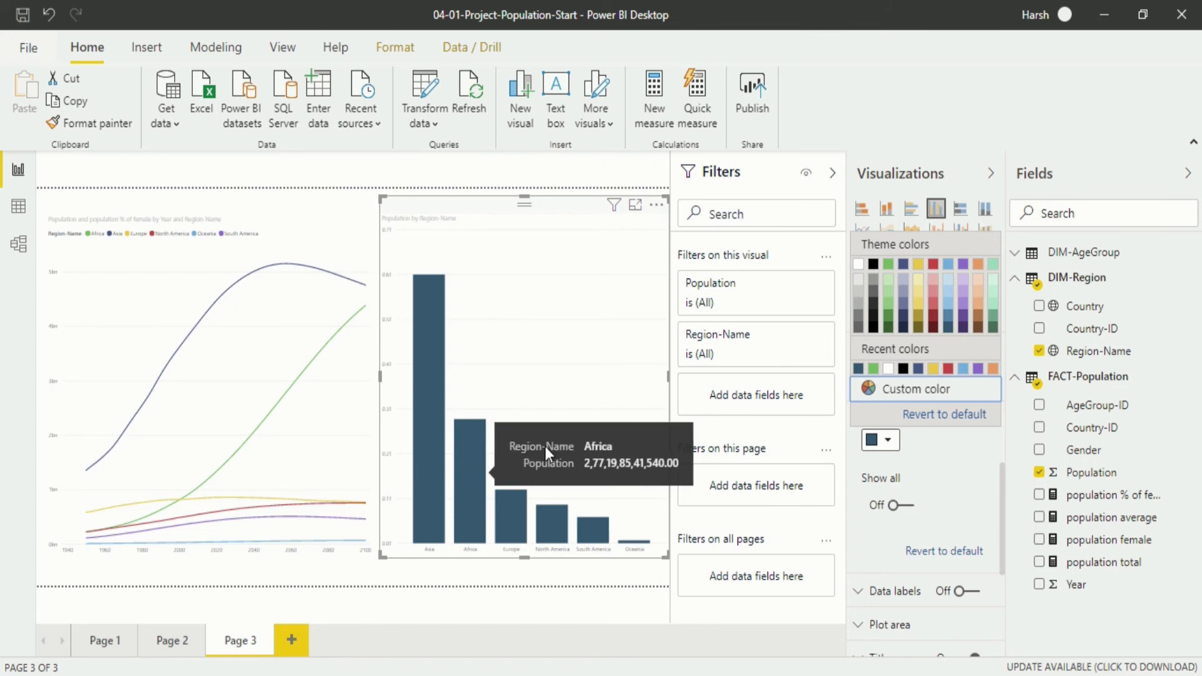
click(928, 450)
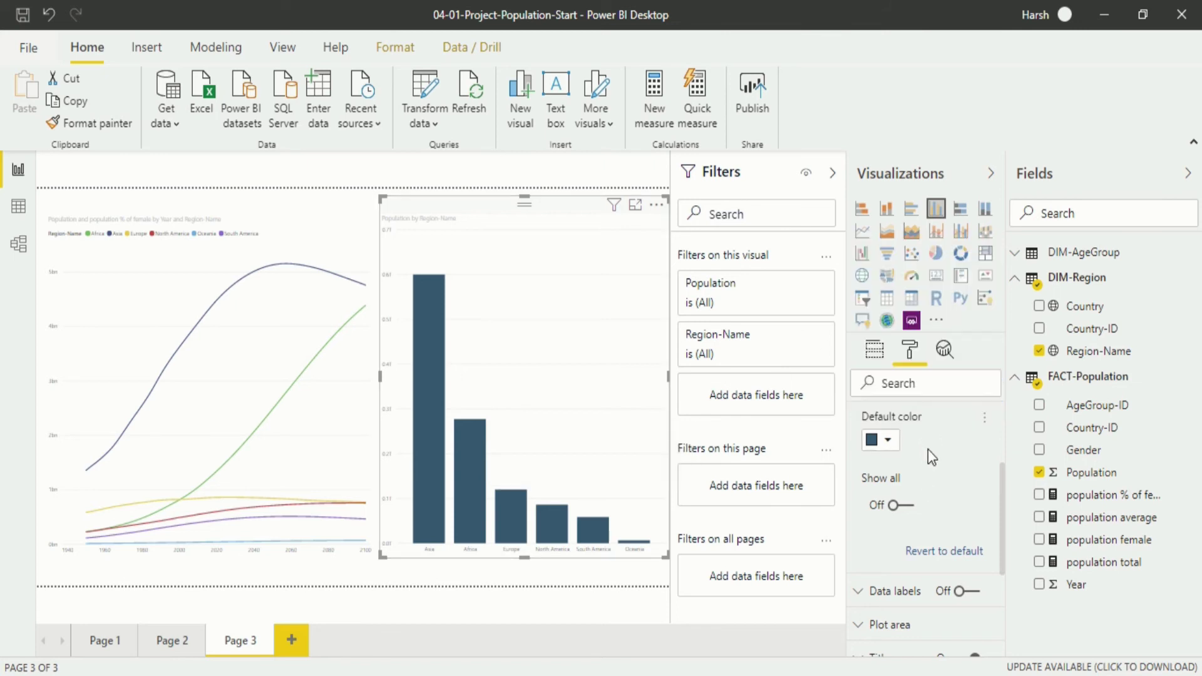
Show individual data colors for all regions and set Asia's column to a darker green.
click(903, 507)
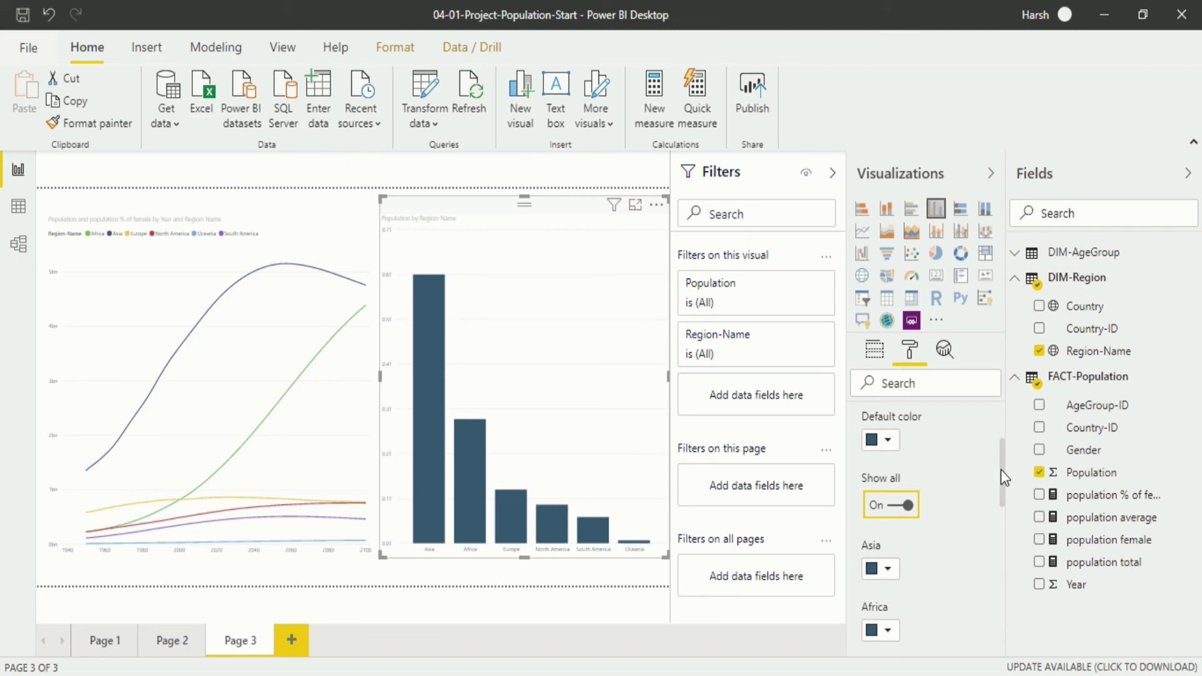
mouse_move(1001, 473)
mouse_down()
mouse_move(1001, 550)
mouse_move(999, 477)
mouse_up()
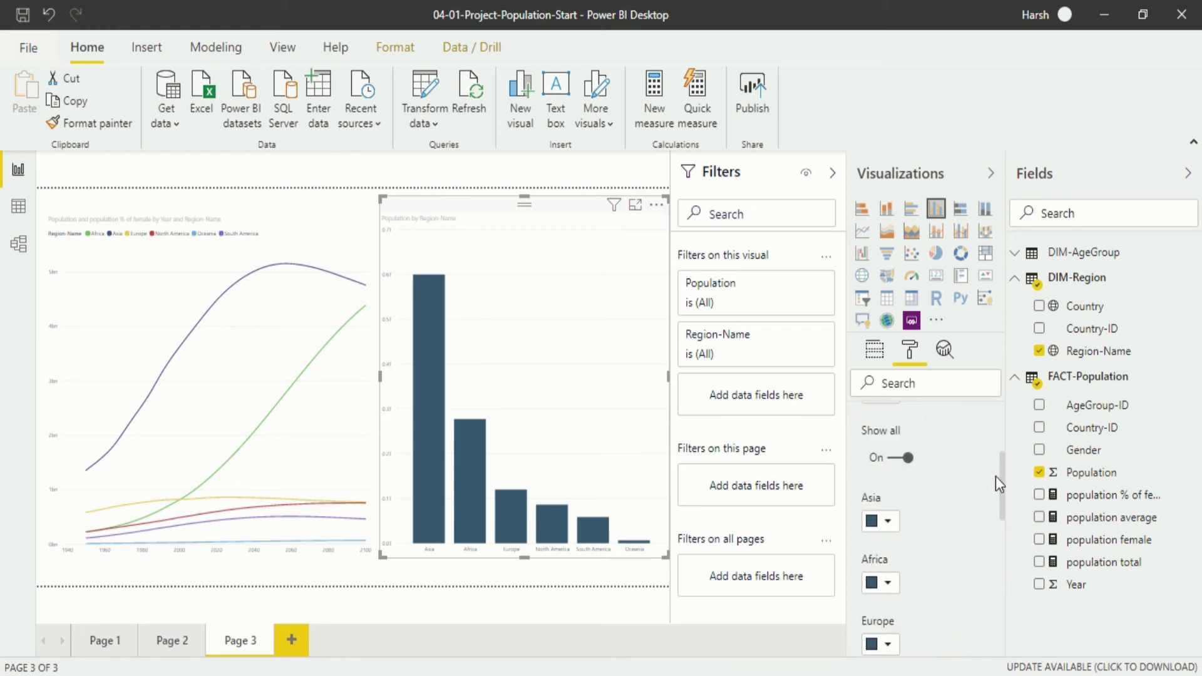
click(894, 529)
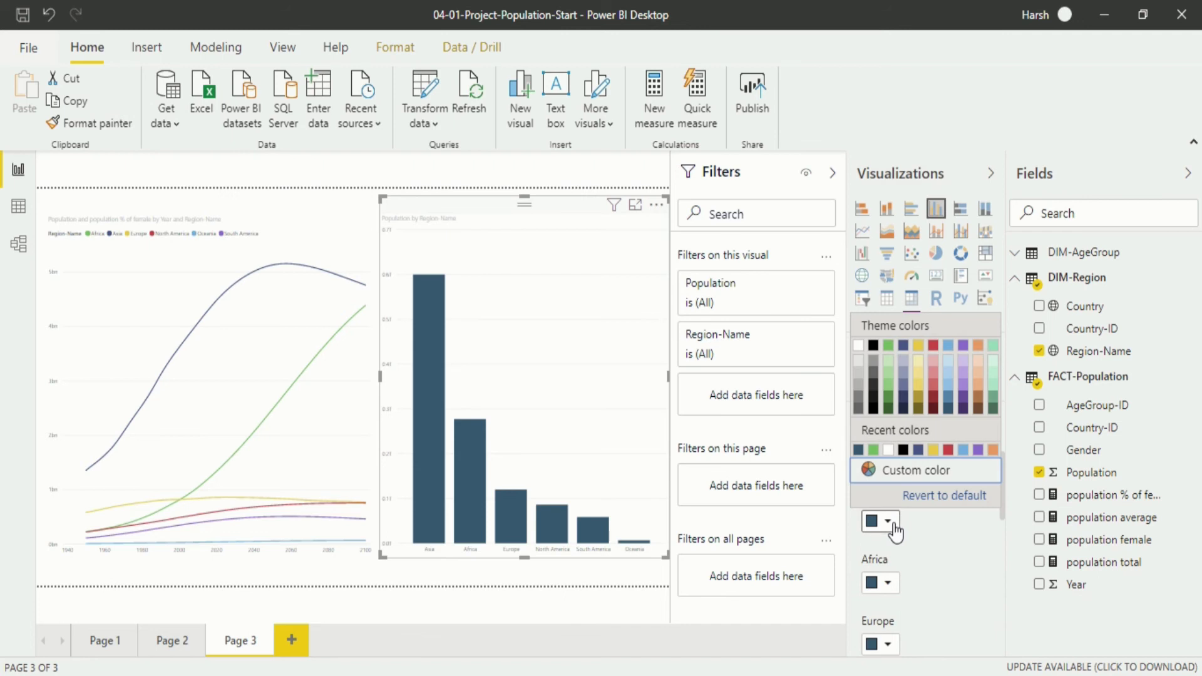
click(889, 406)
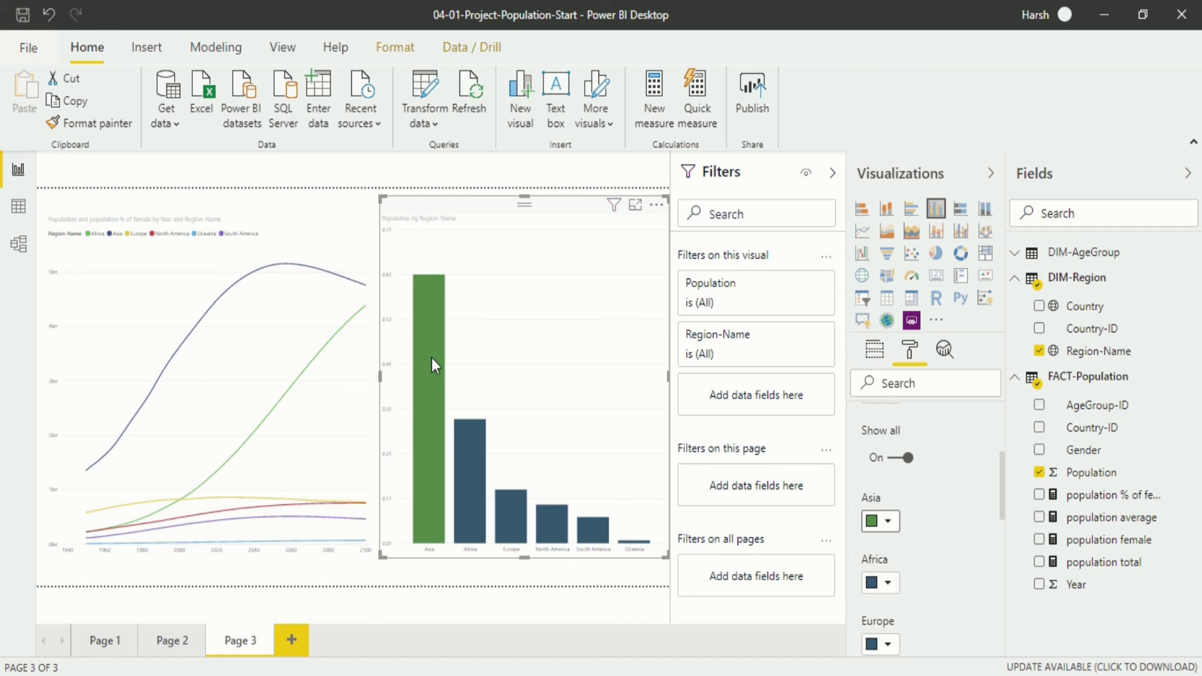
mouse_move(431, 348)
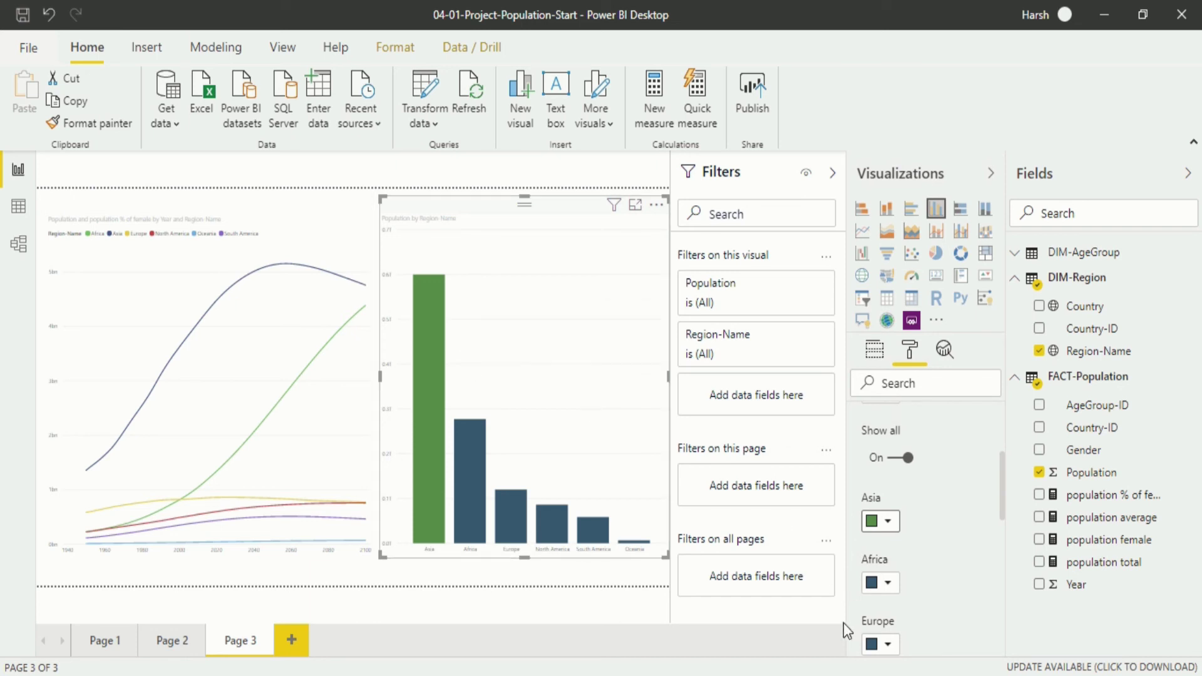
Set Africa's column to a light mint green theme color.
click(887, 586)
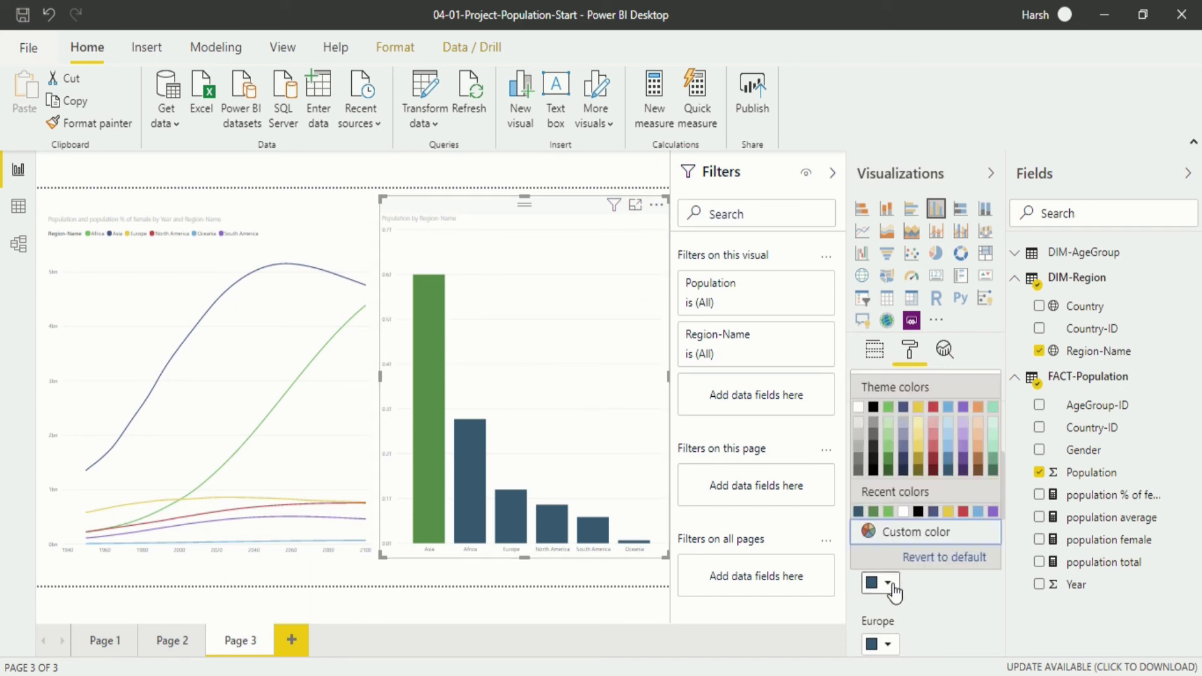
click(926, 592)
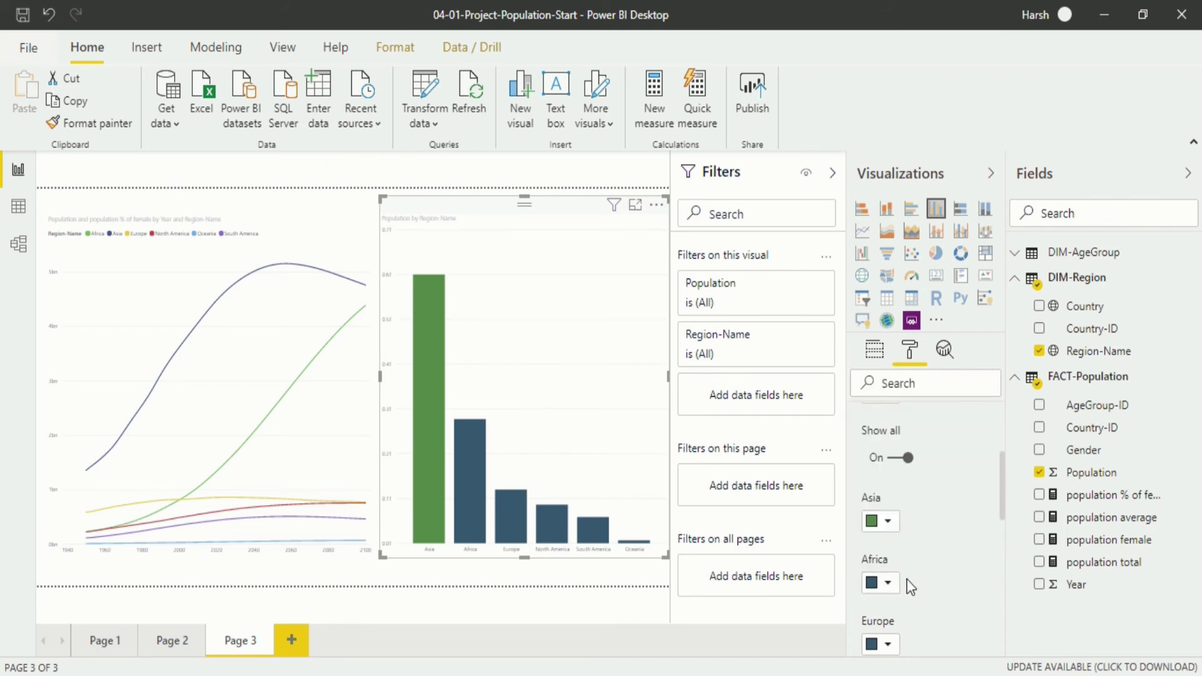
click(893, 585)
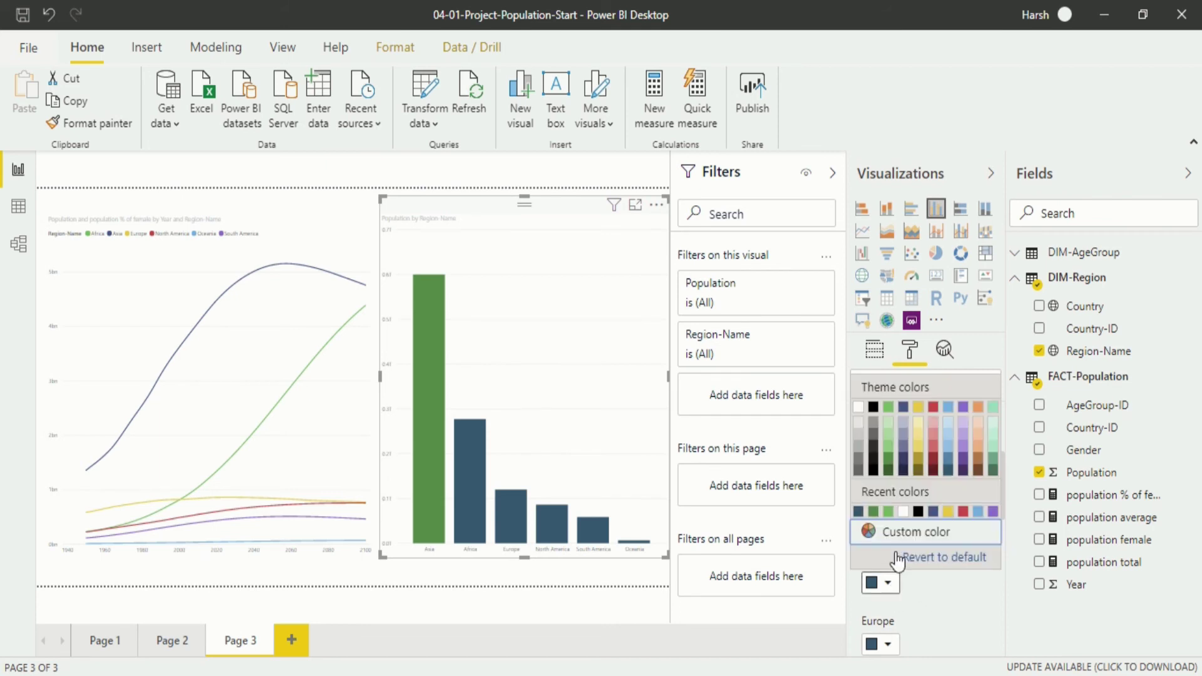
click(991, 418)
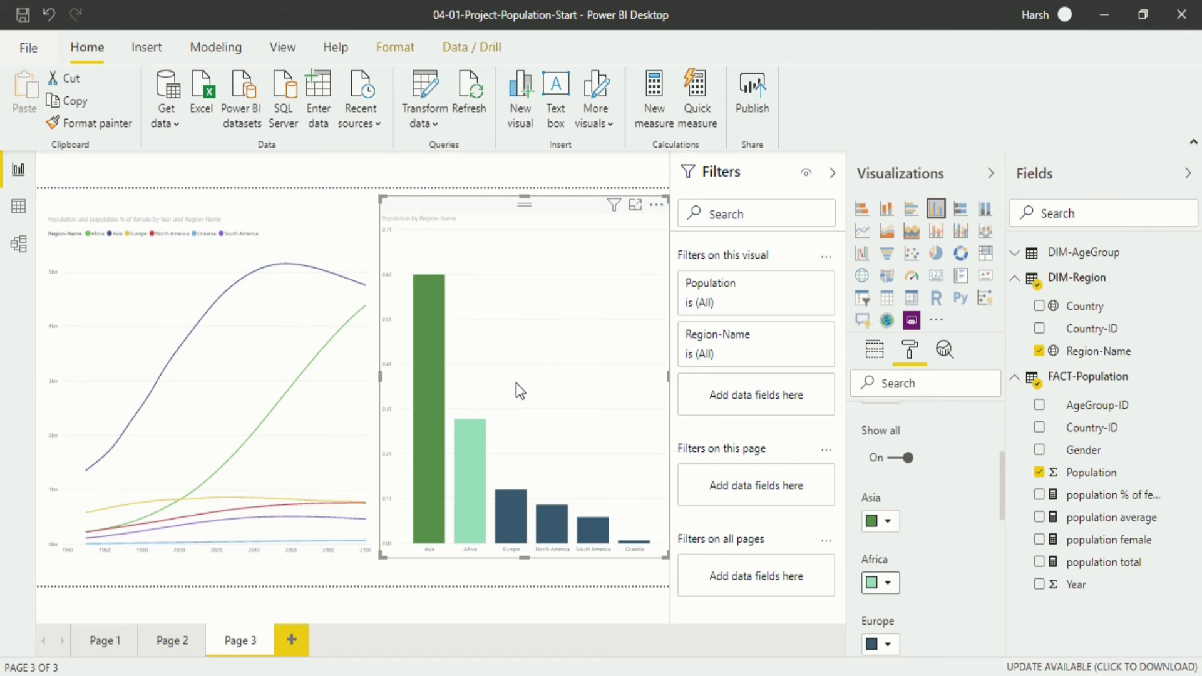
Turn off the individual region colors and revert the column chart's data colors to default.
click(888, 527)
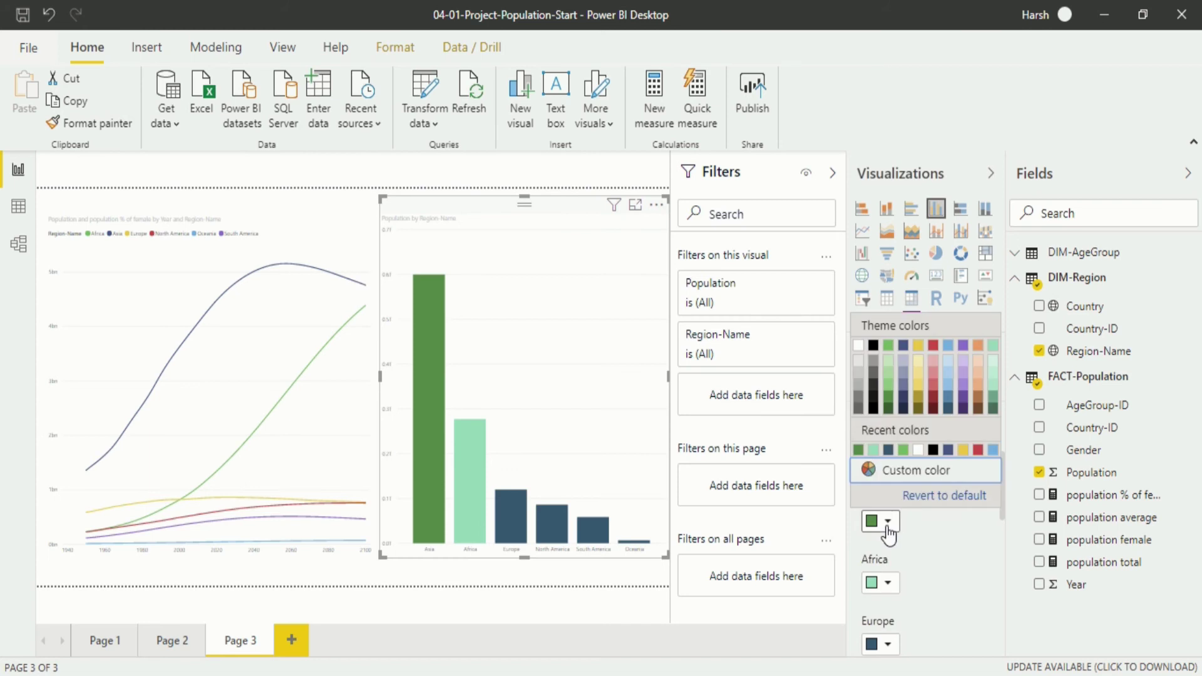
click(943, 527)
click(895, 460)
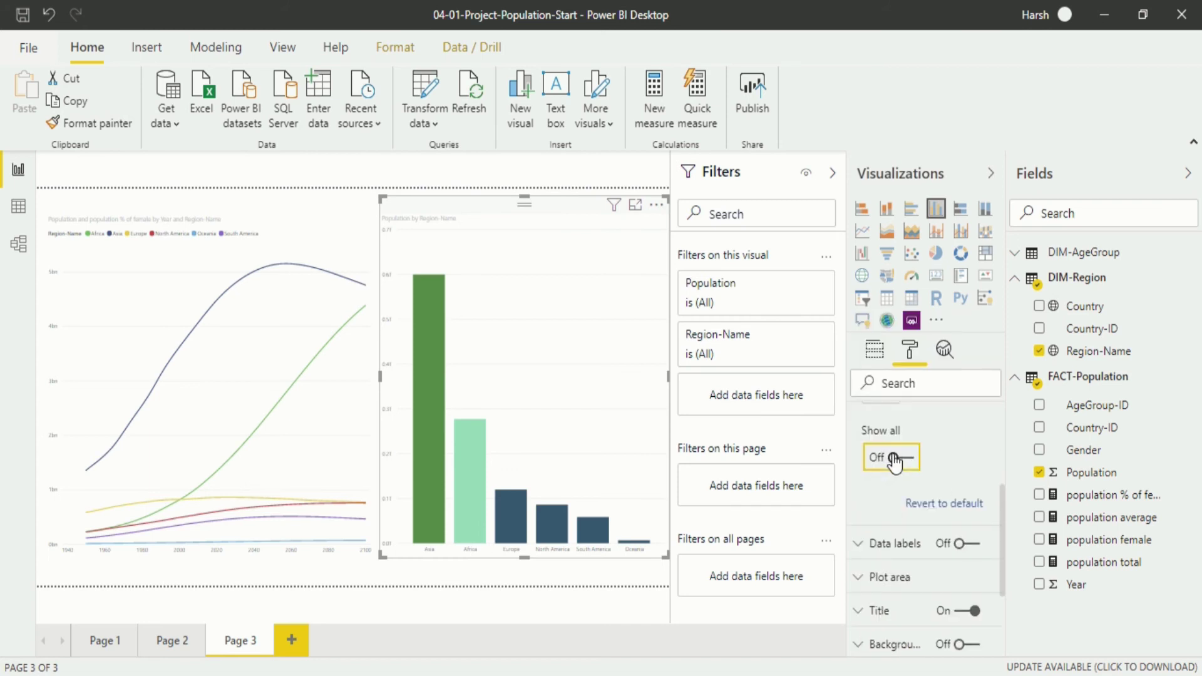
click(943, 505)
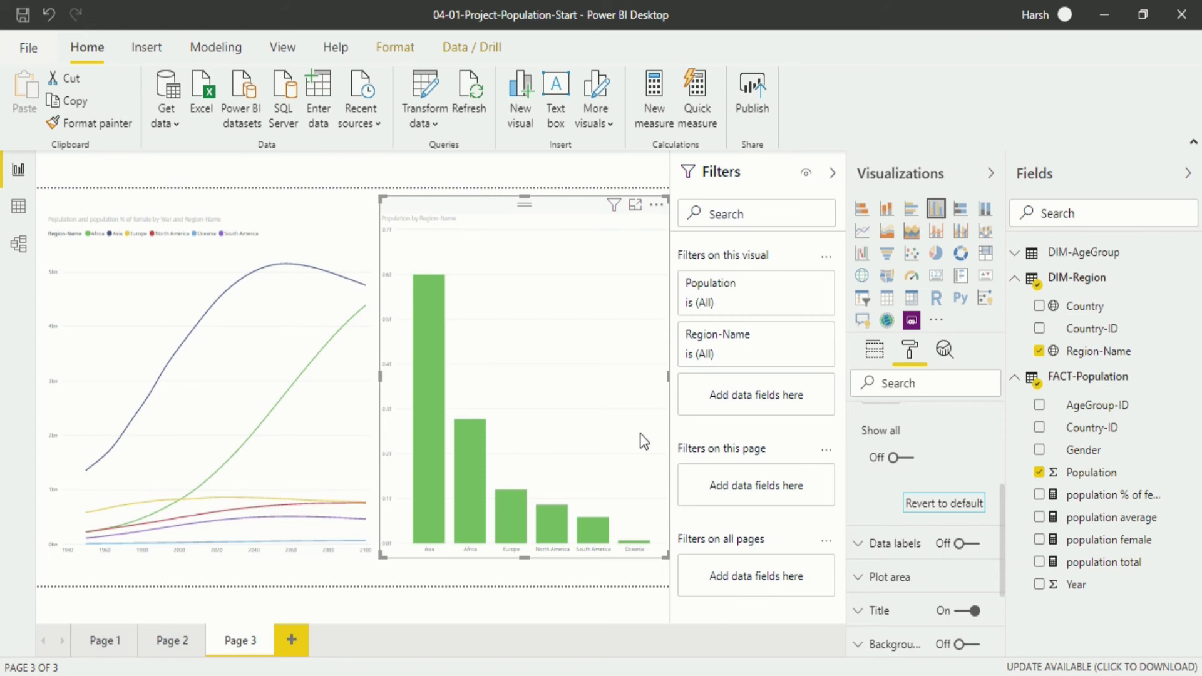
Open conditional formatting for the column chart's default color, keeping Color scale as the format method.
drag(1002, 511, 1000, 462)
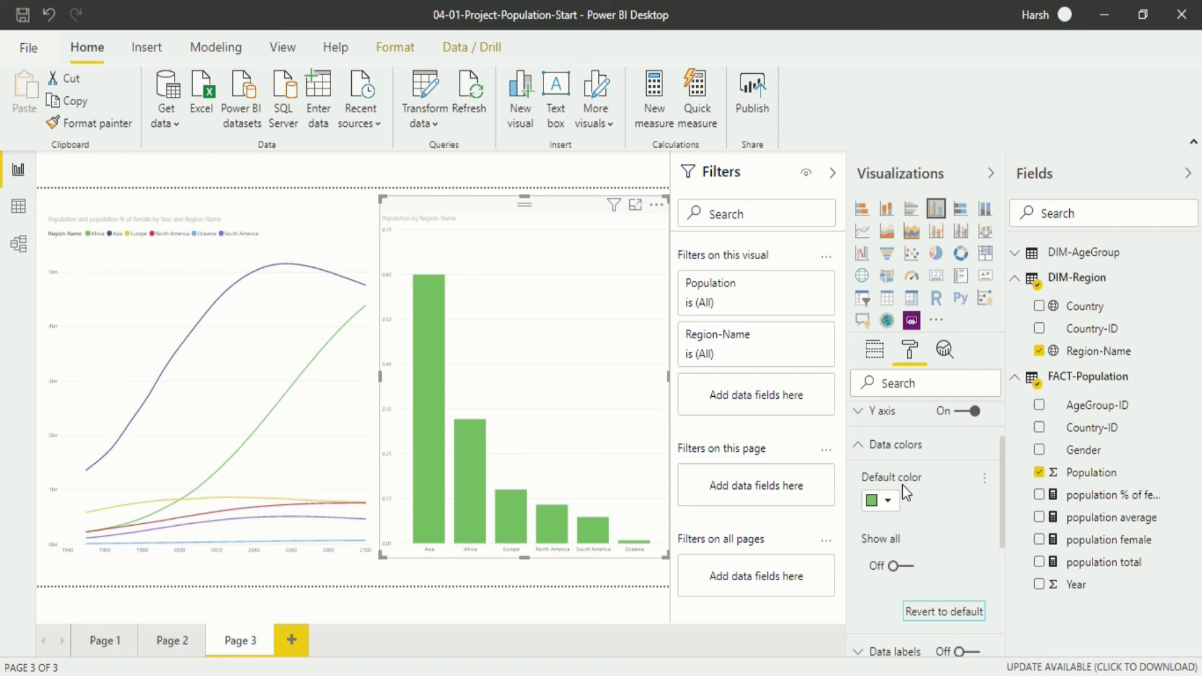
click(984, 480)
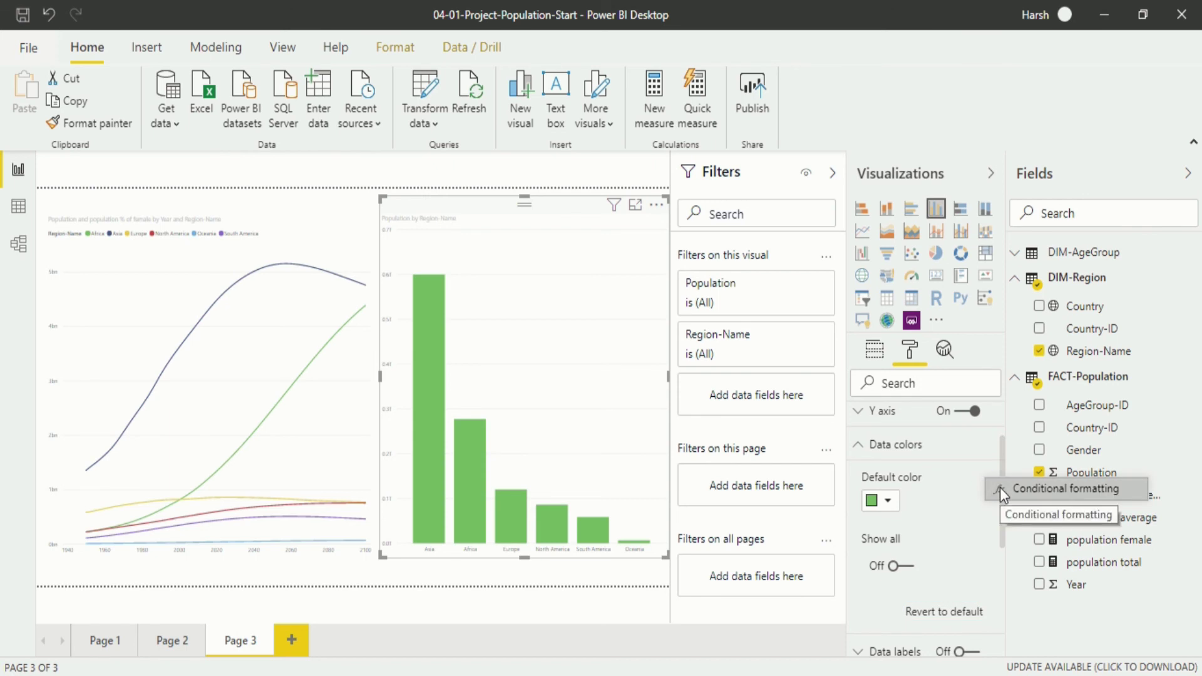
key(Escape)
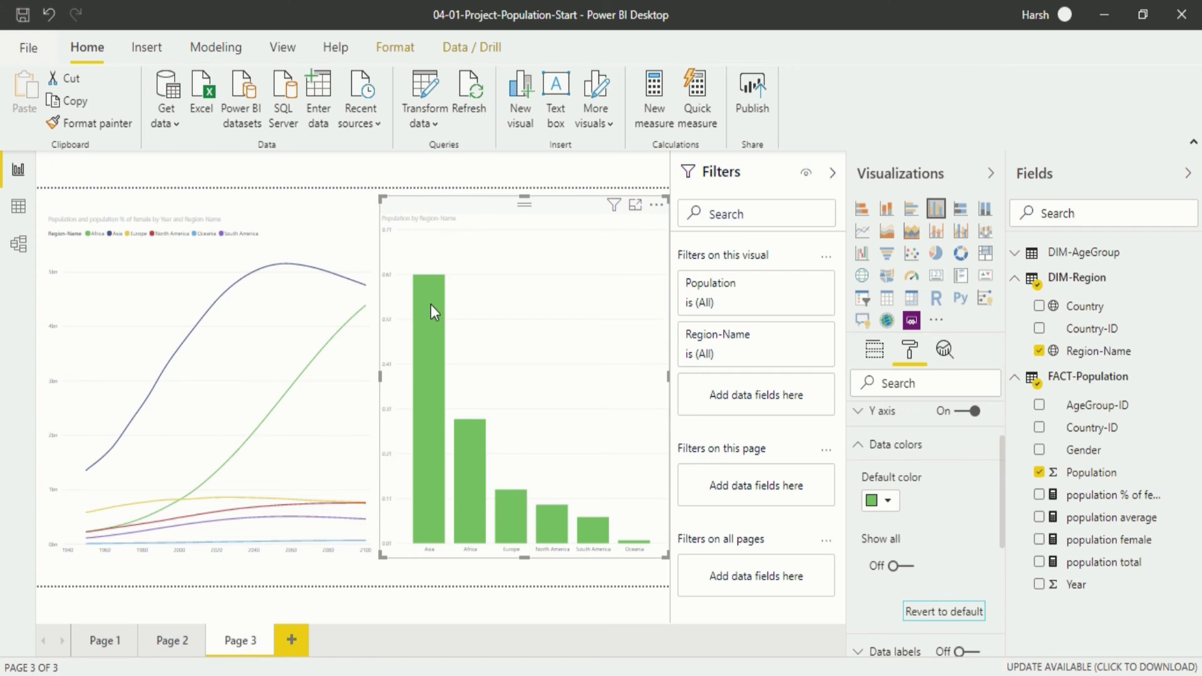
click(630, 462)
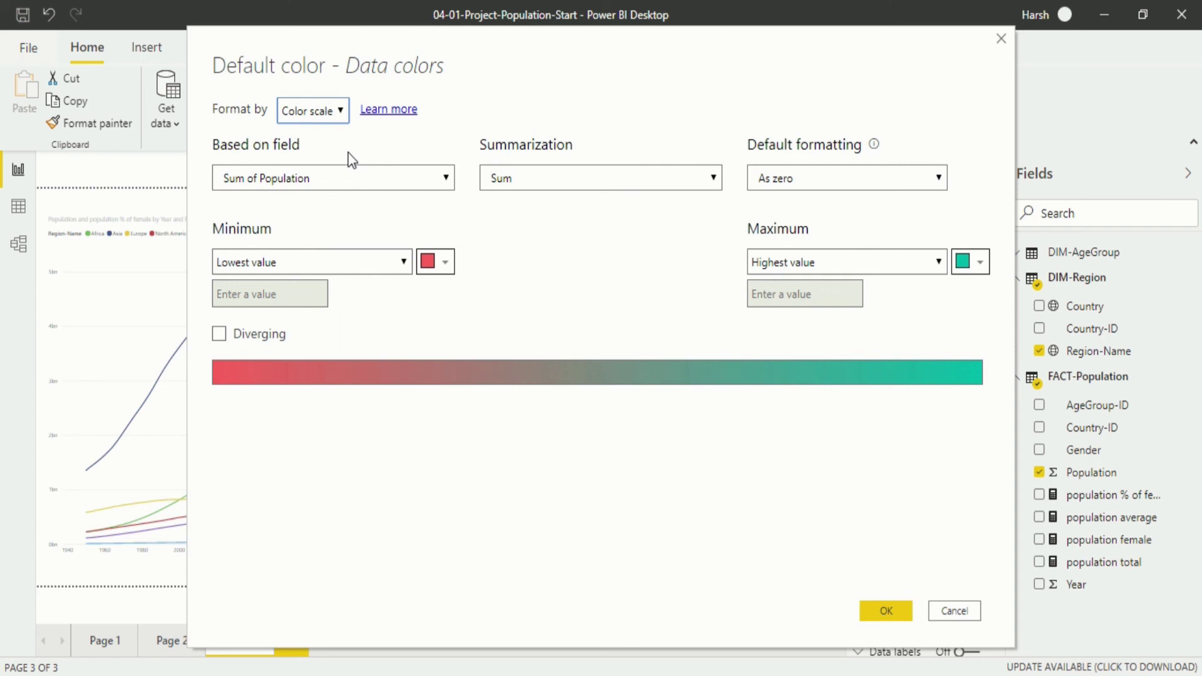
click(296, 115)
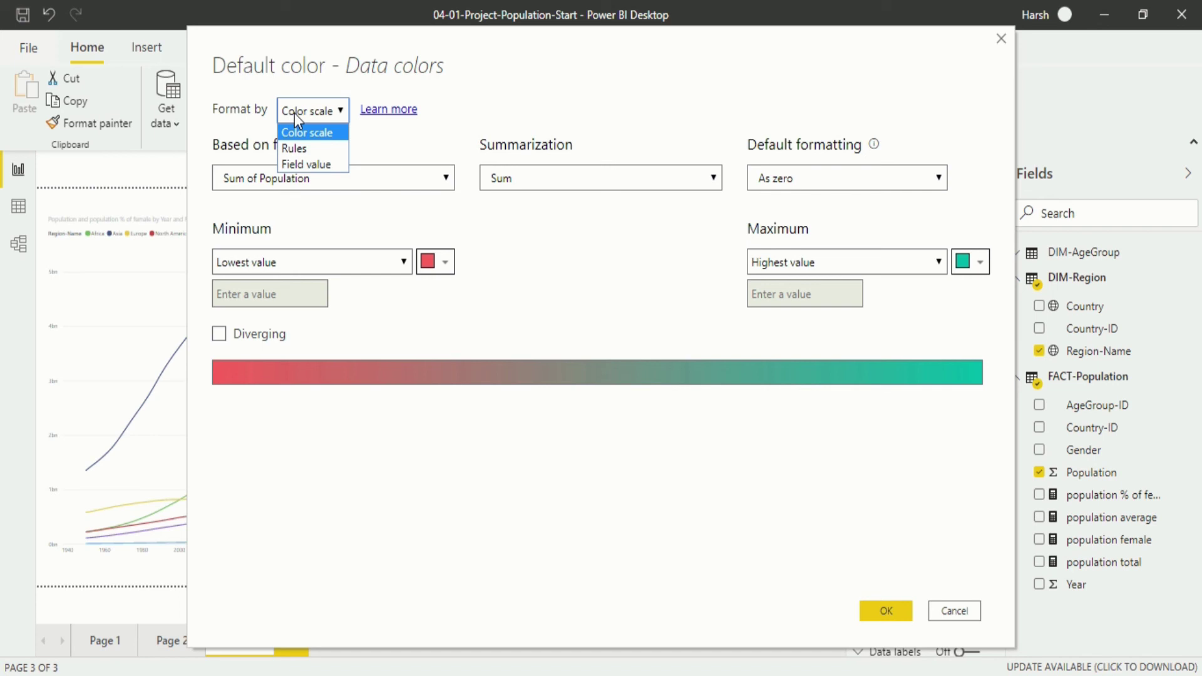
click(294, 113)
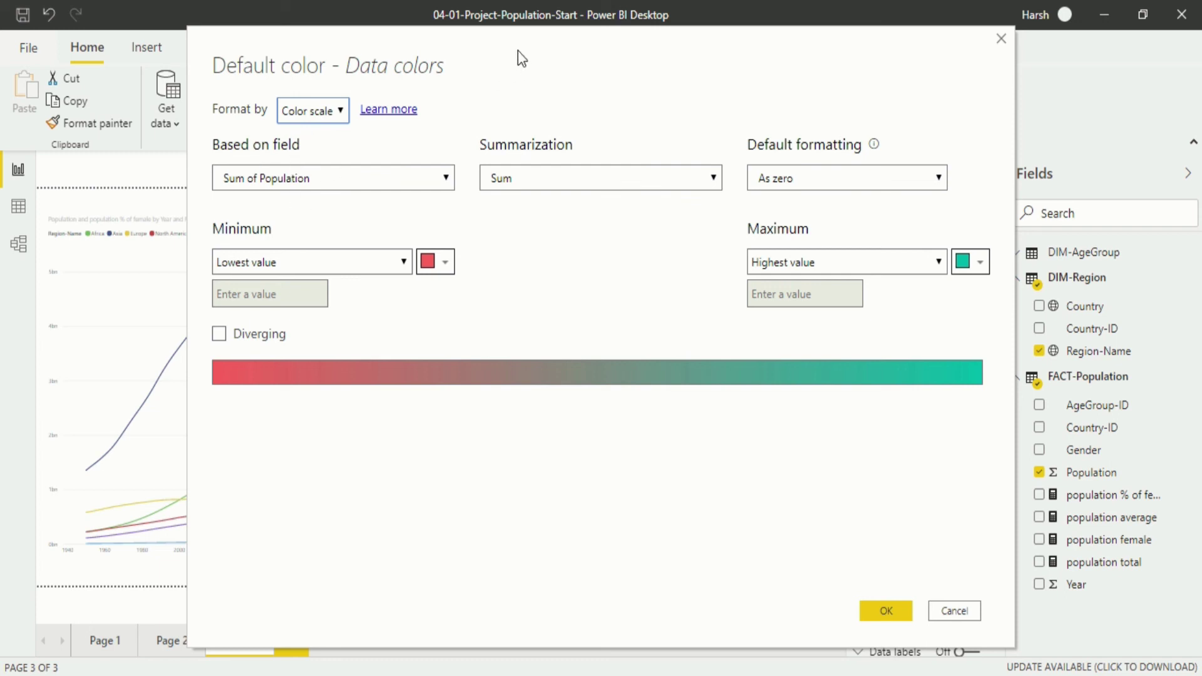
drag(517, 51, 514, 543)
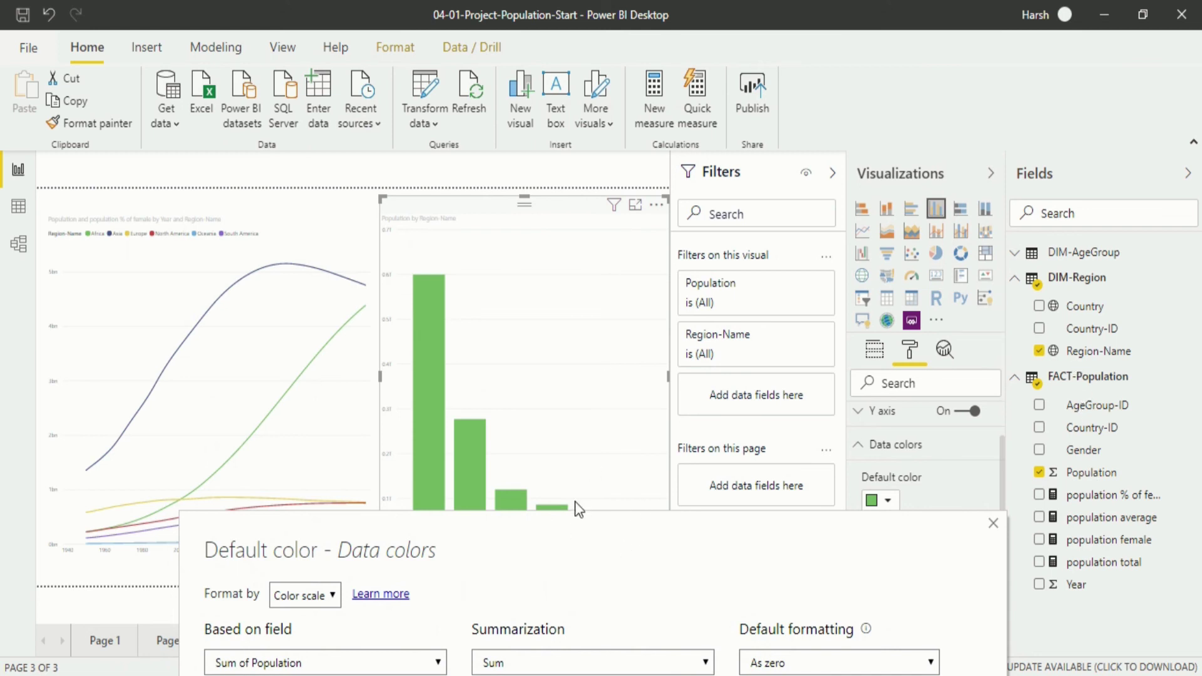
drag(575, 520, 608, 29)
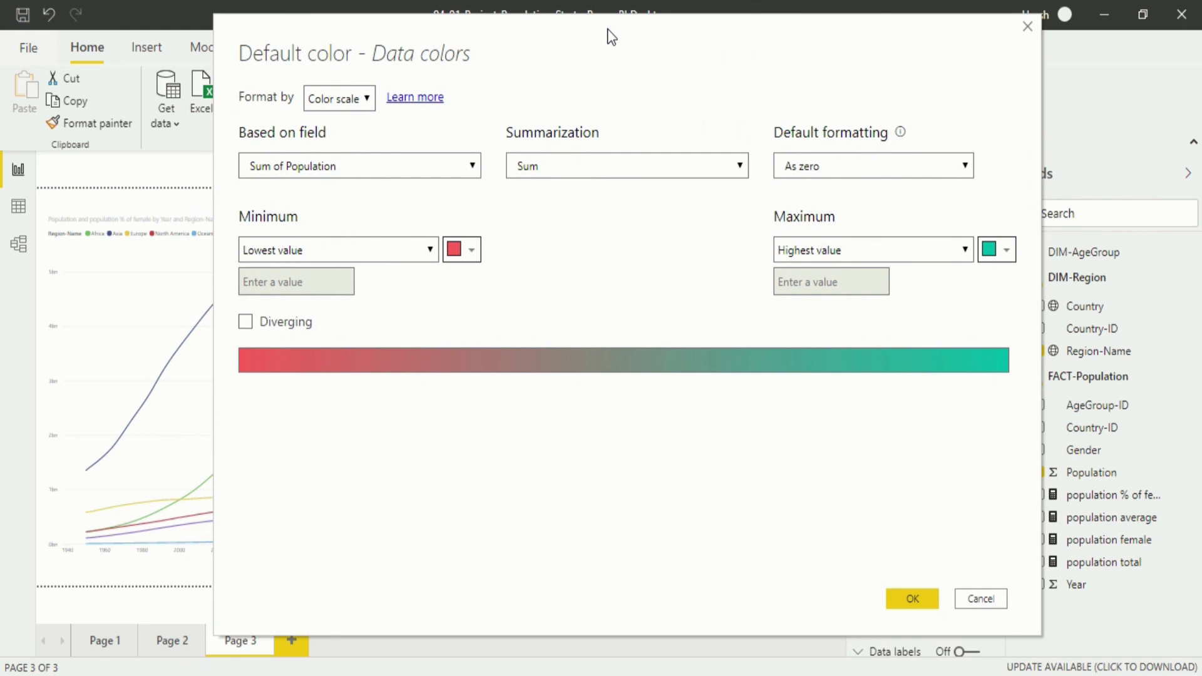
Examine the color scale's available base fields, summarization methods and default formatting options for the column chart's data colors.
click(347, 168)
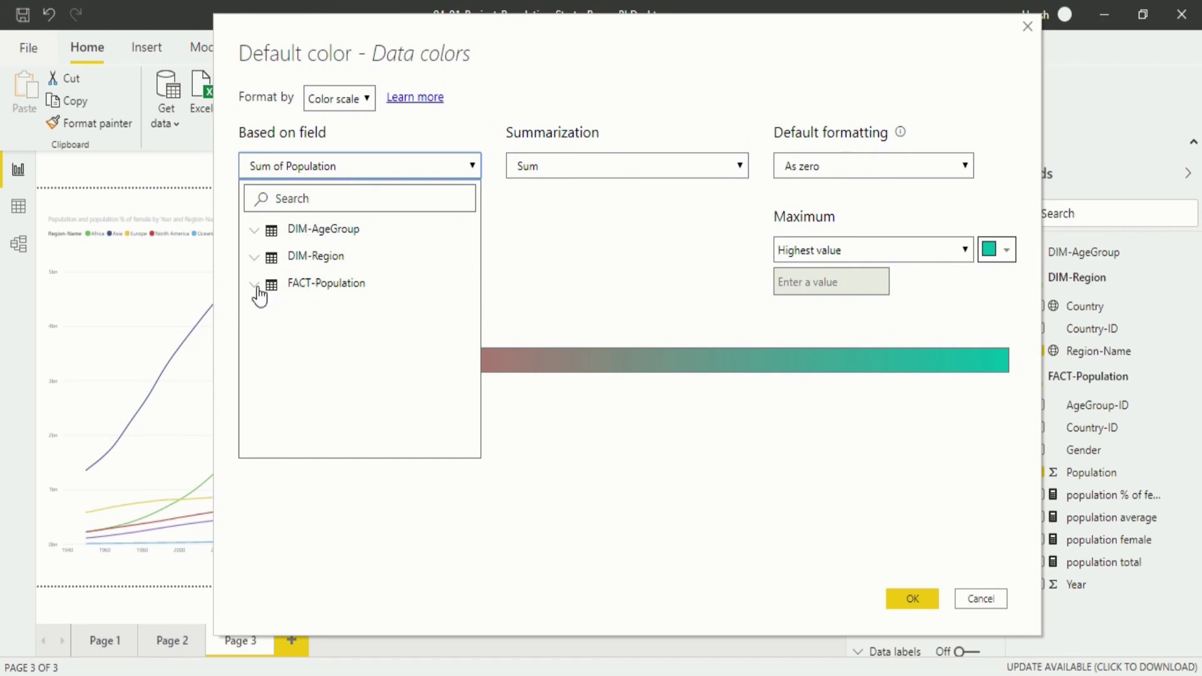
click(255, 286)
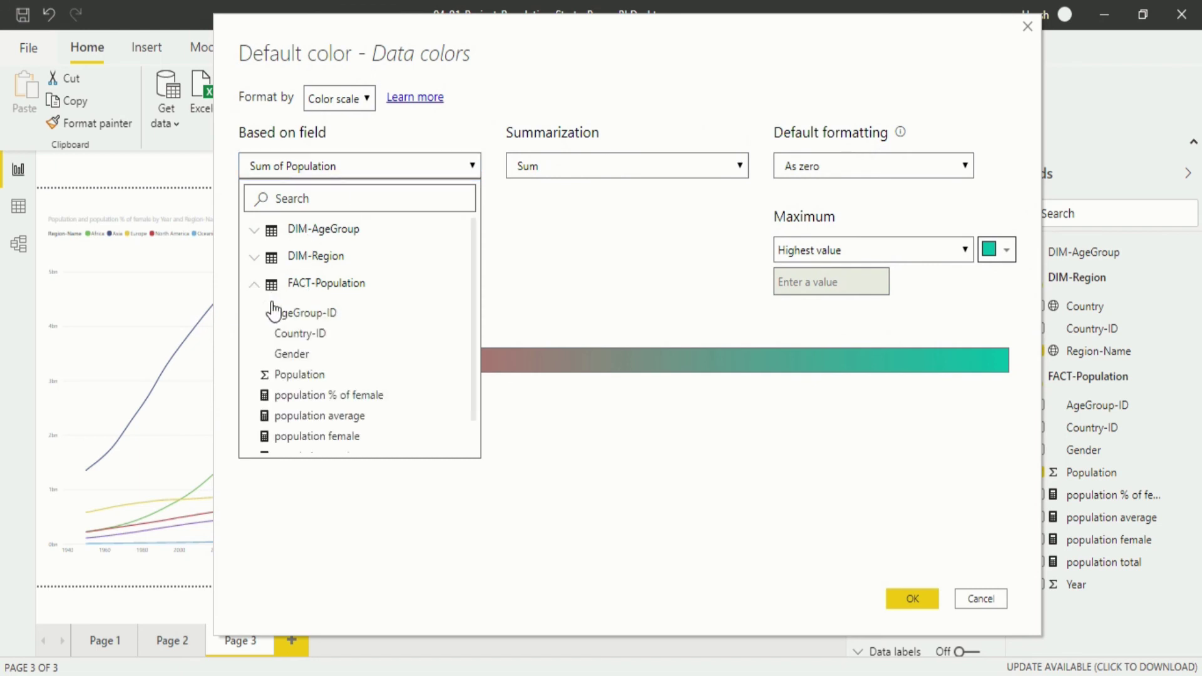
scroll(323, 407, down, 2)
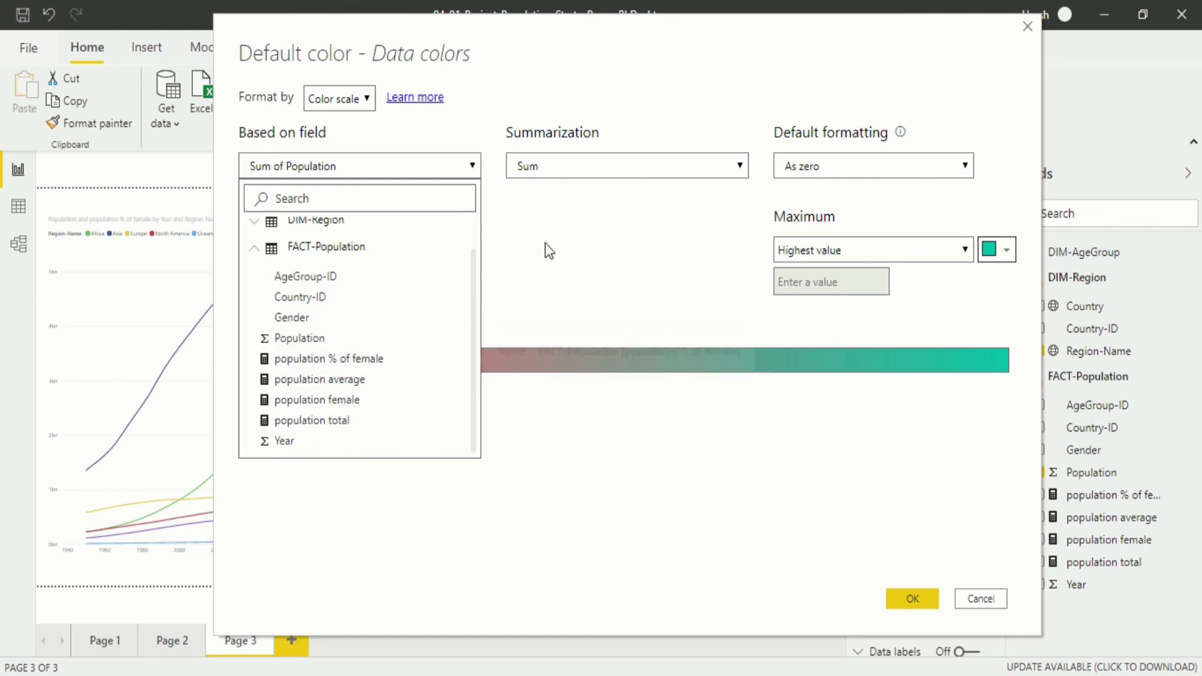
click(471, 168)
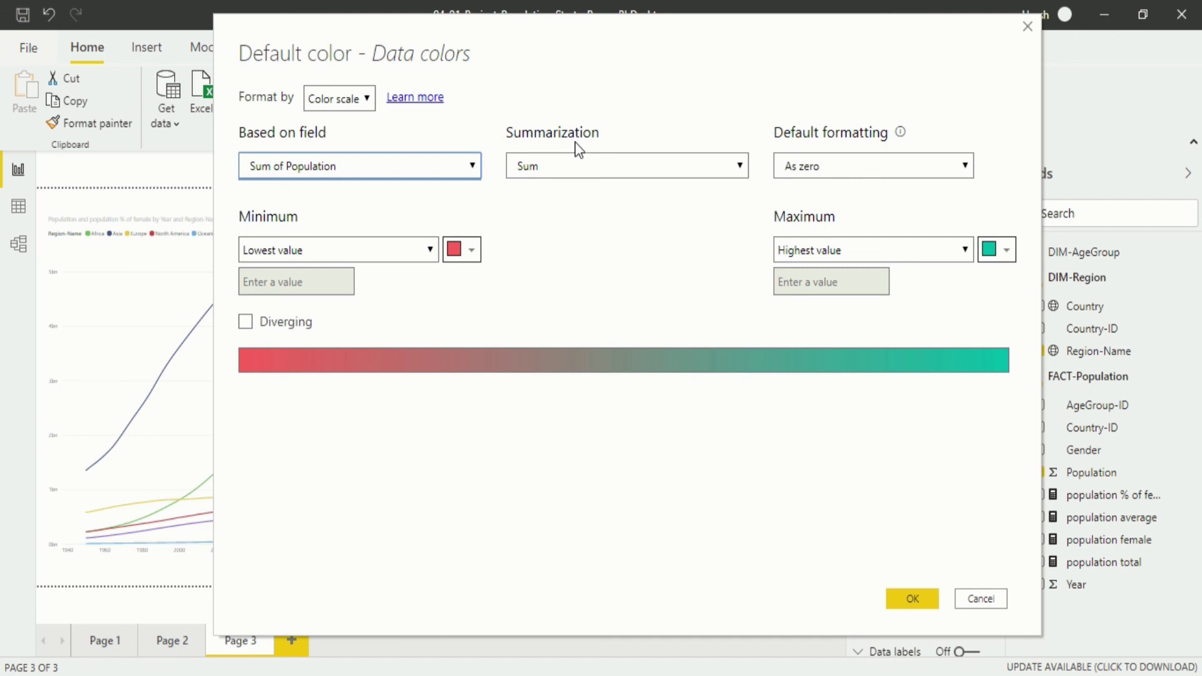
click(597, 180)
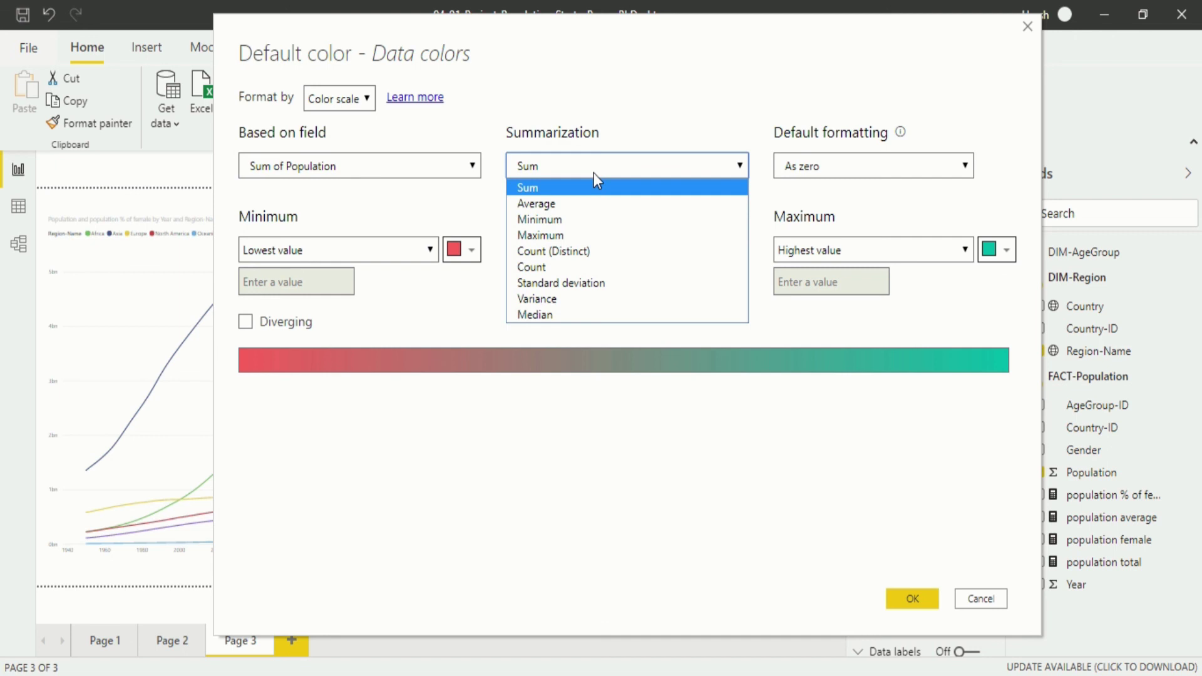
click(593, 173)
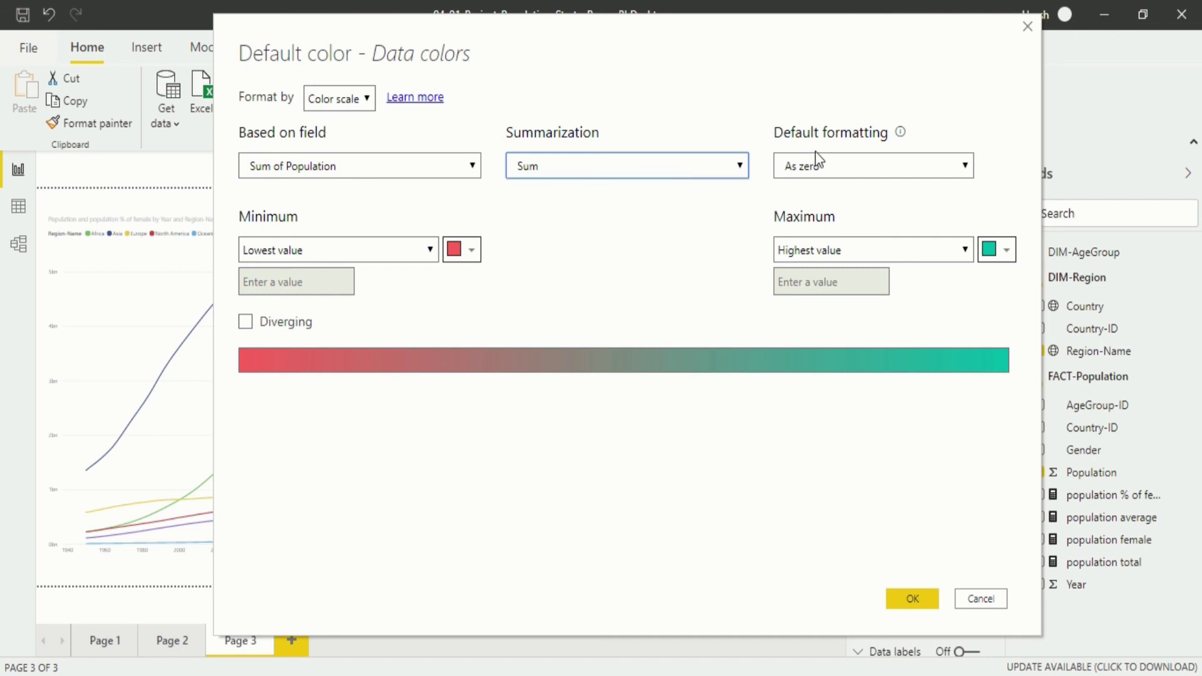
click(855, 169)
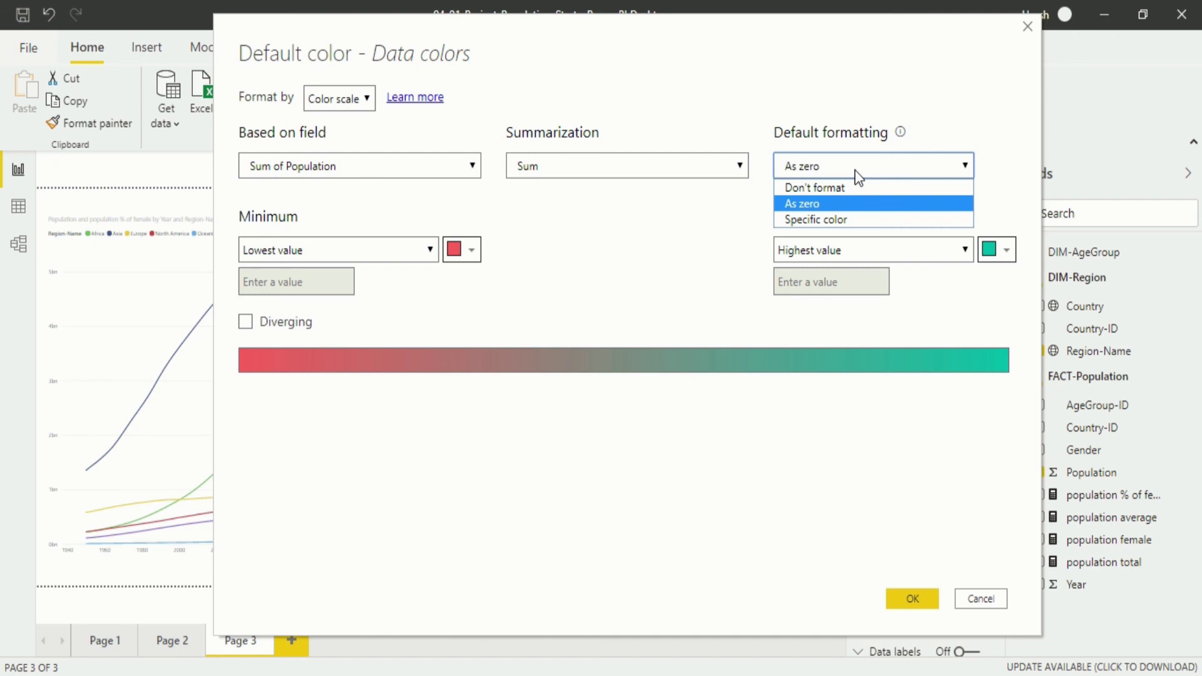
click(854, 170)
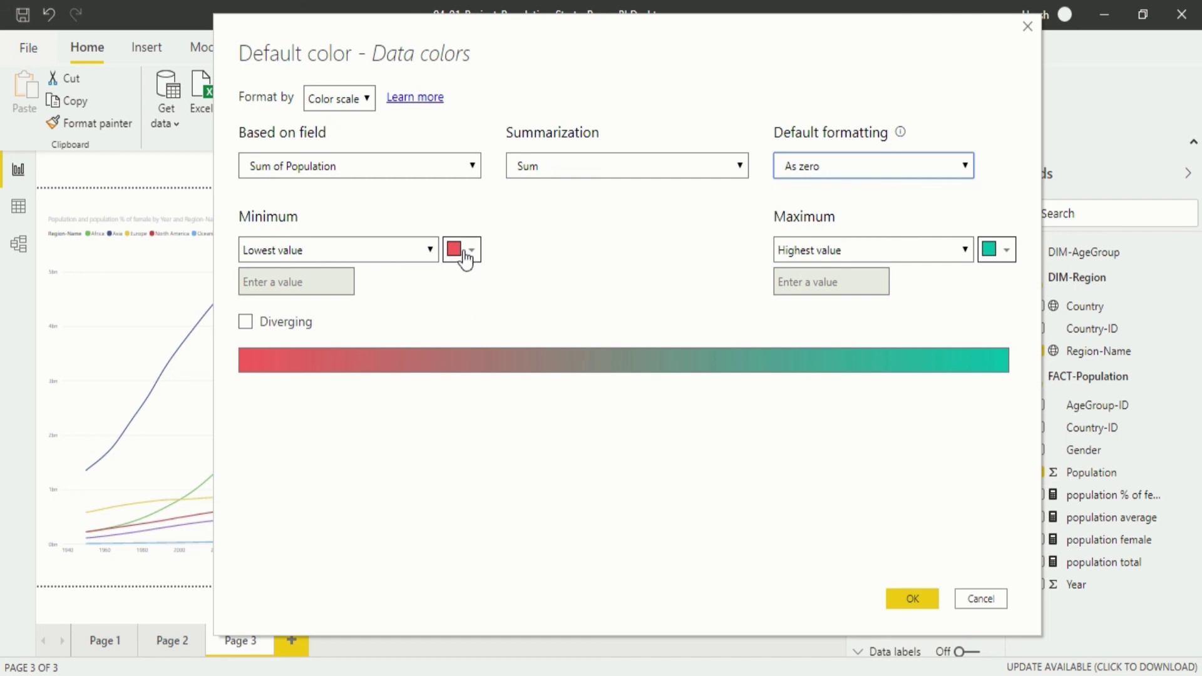
Apply the Sum of Population color scale to the columns, keeping red for the lowest value and teal for the highest.
click(464, 253)
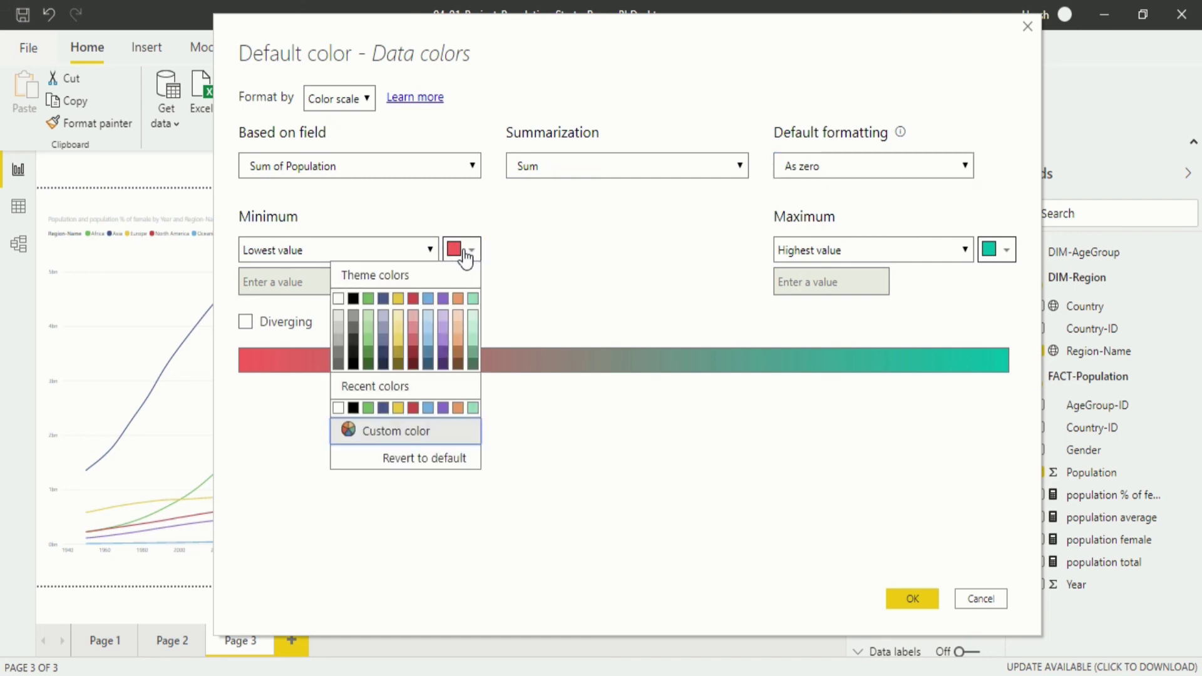
click(617, 278)
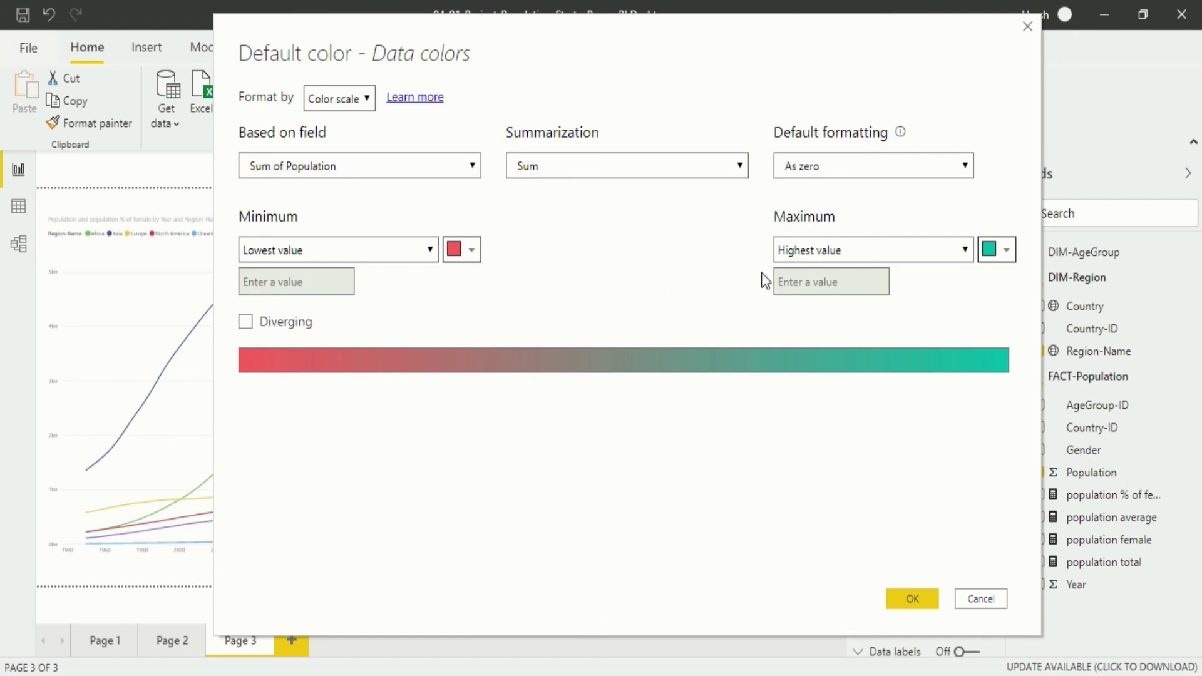
click(428, 251)
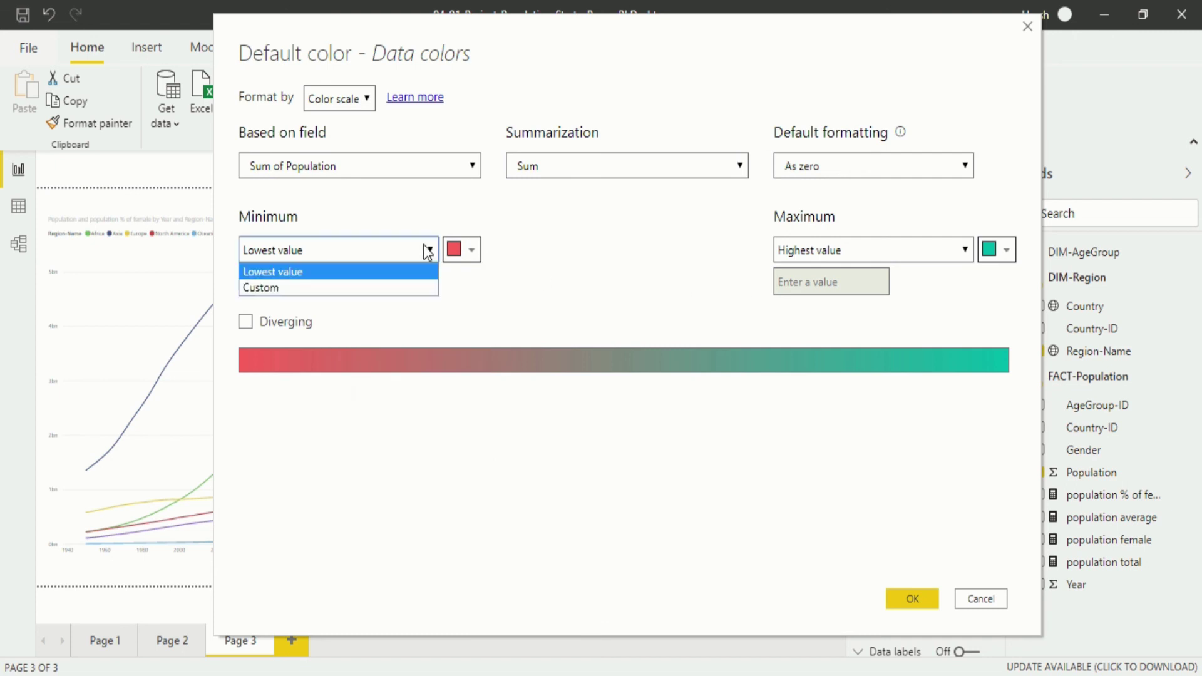
click(428, 250)
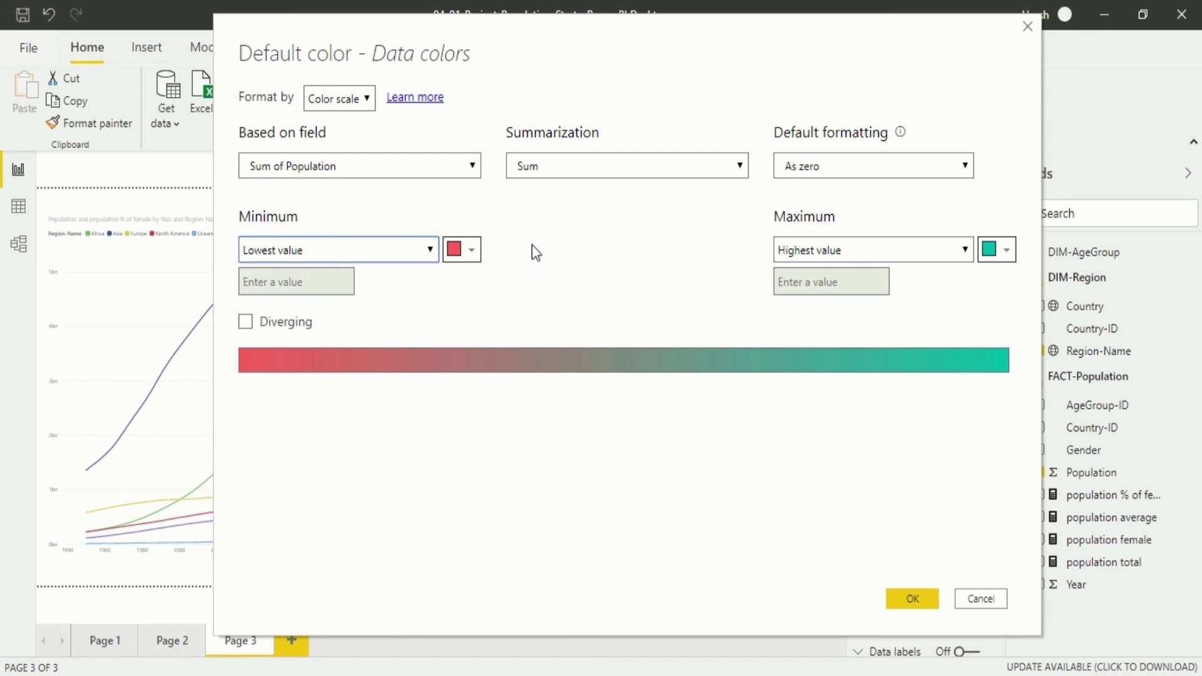
click(866, 254)
click(867, 255)
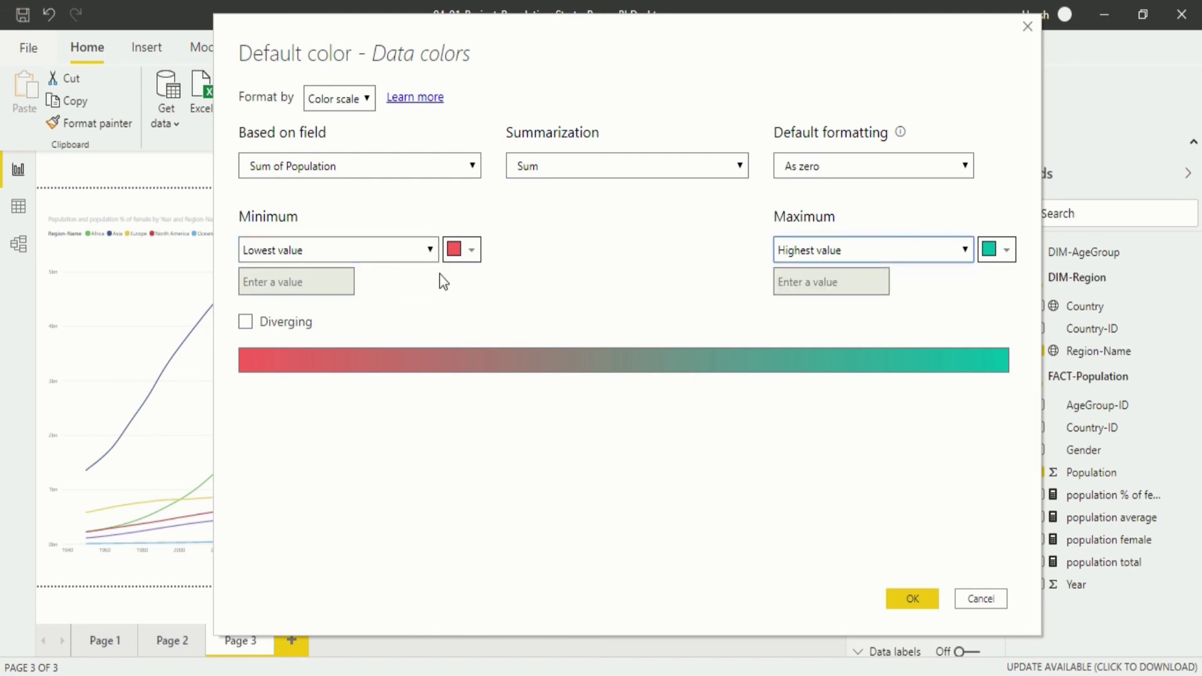
click(925, 601)
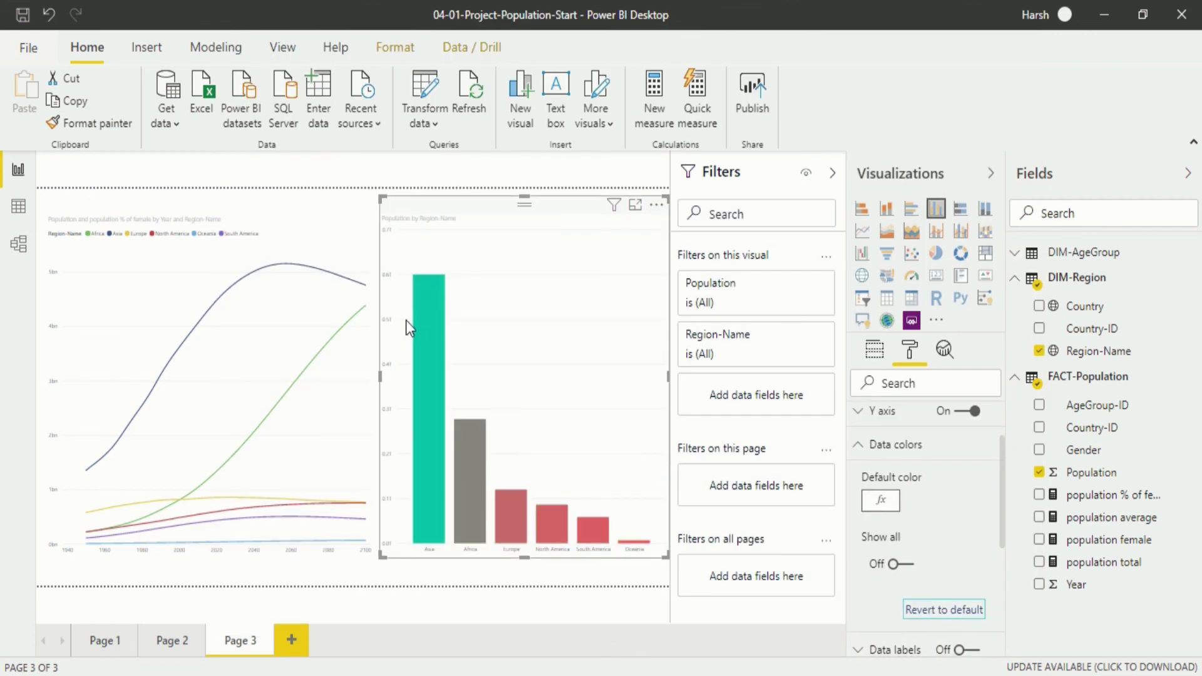
mouse_move(445, 498)
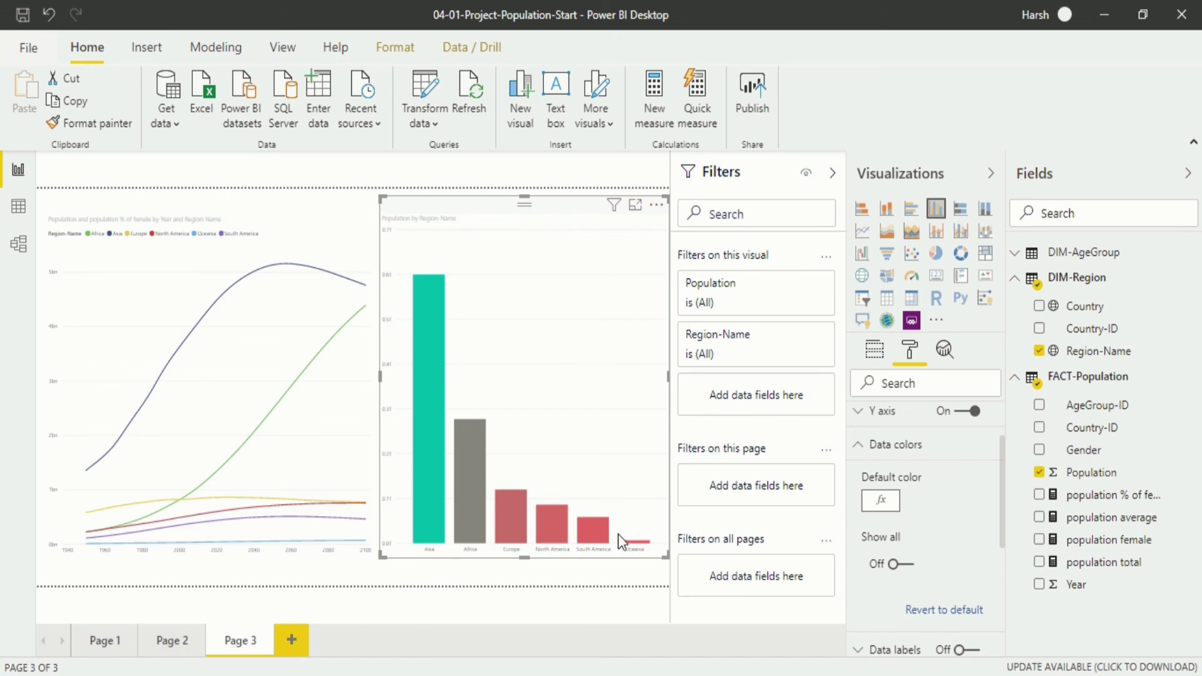
Set the color scale's minimum color to black for the column chart's default color and apply it.
click(893, 512)
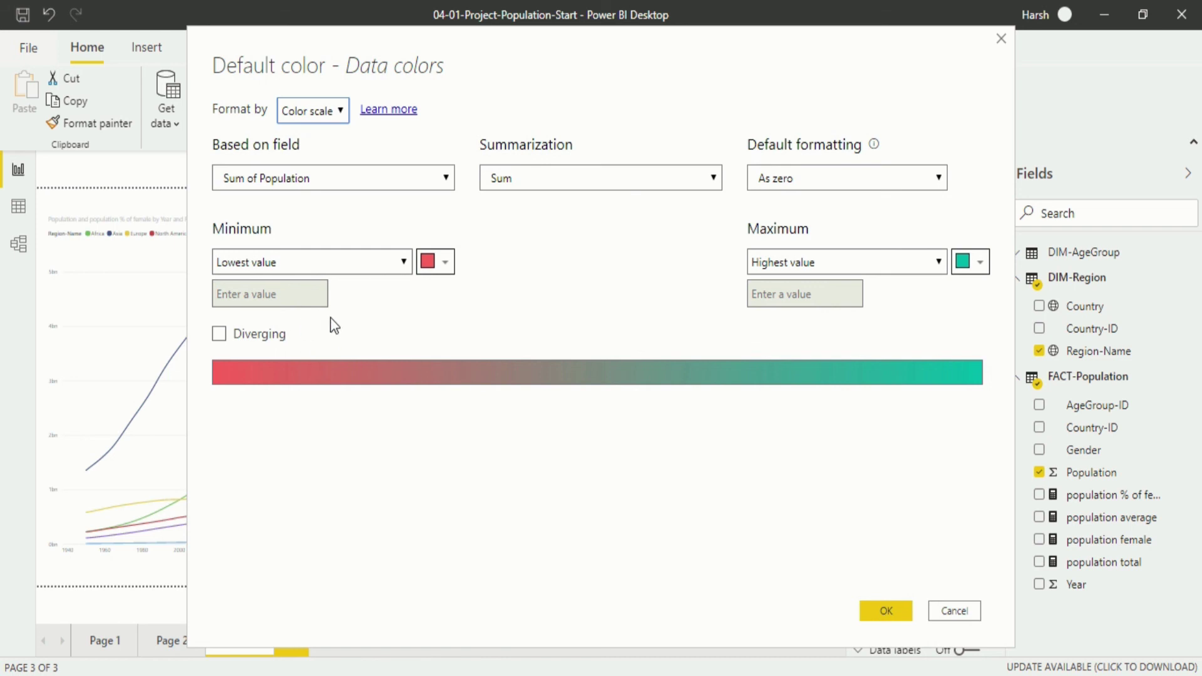
click(446, 262)
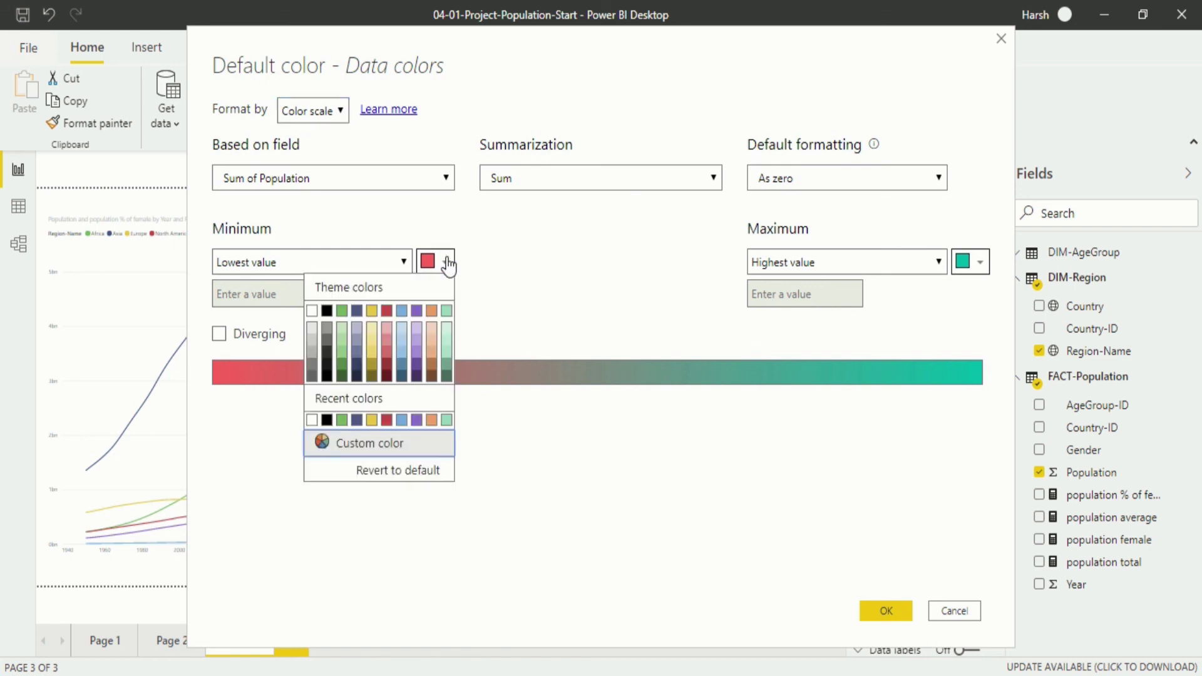
click(326, 311)
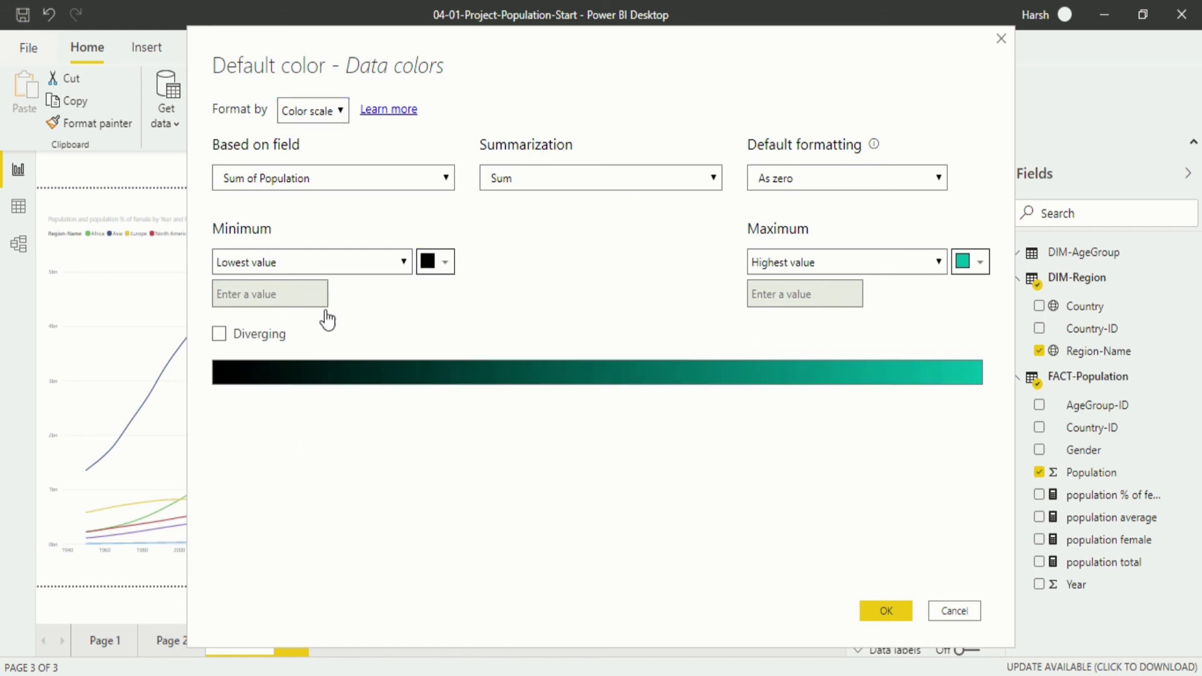
click(905, 612)
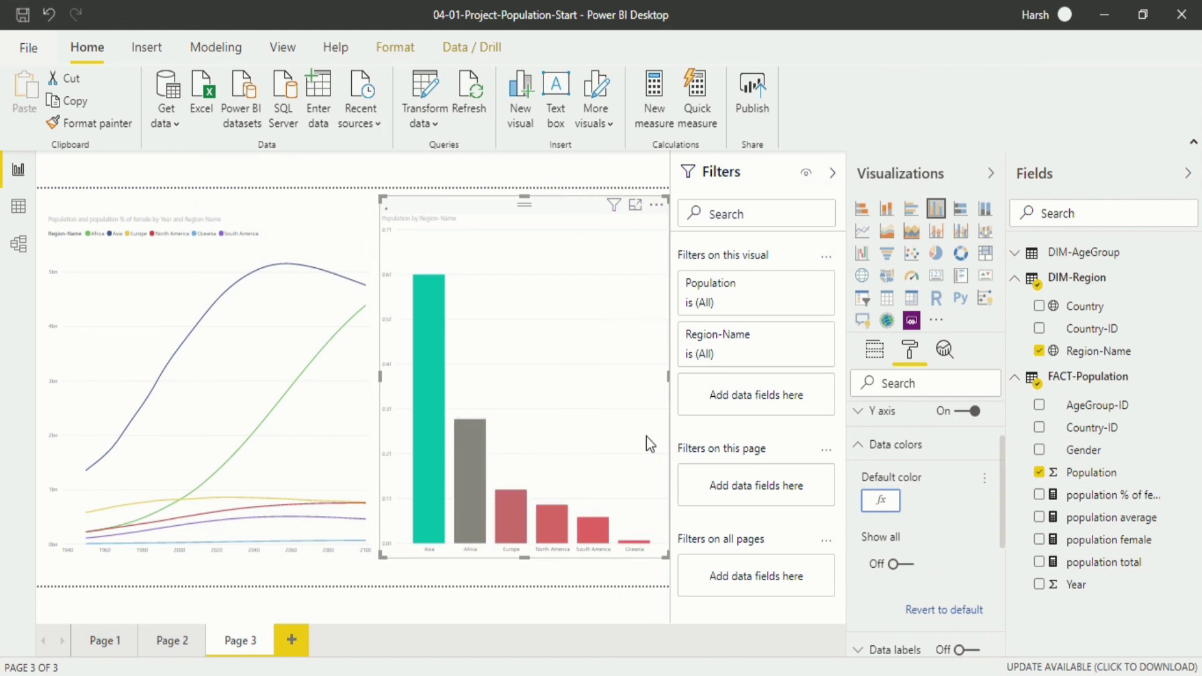